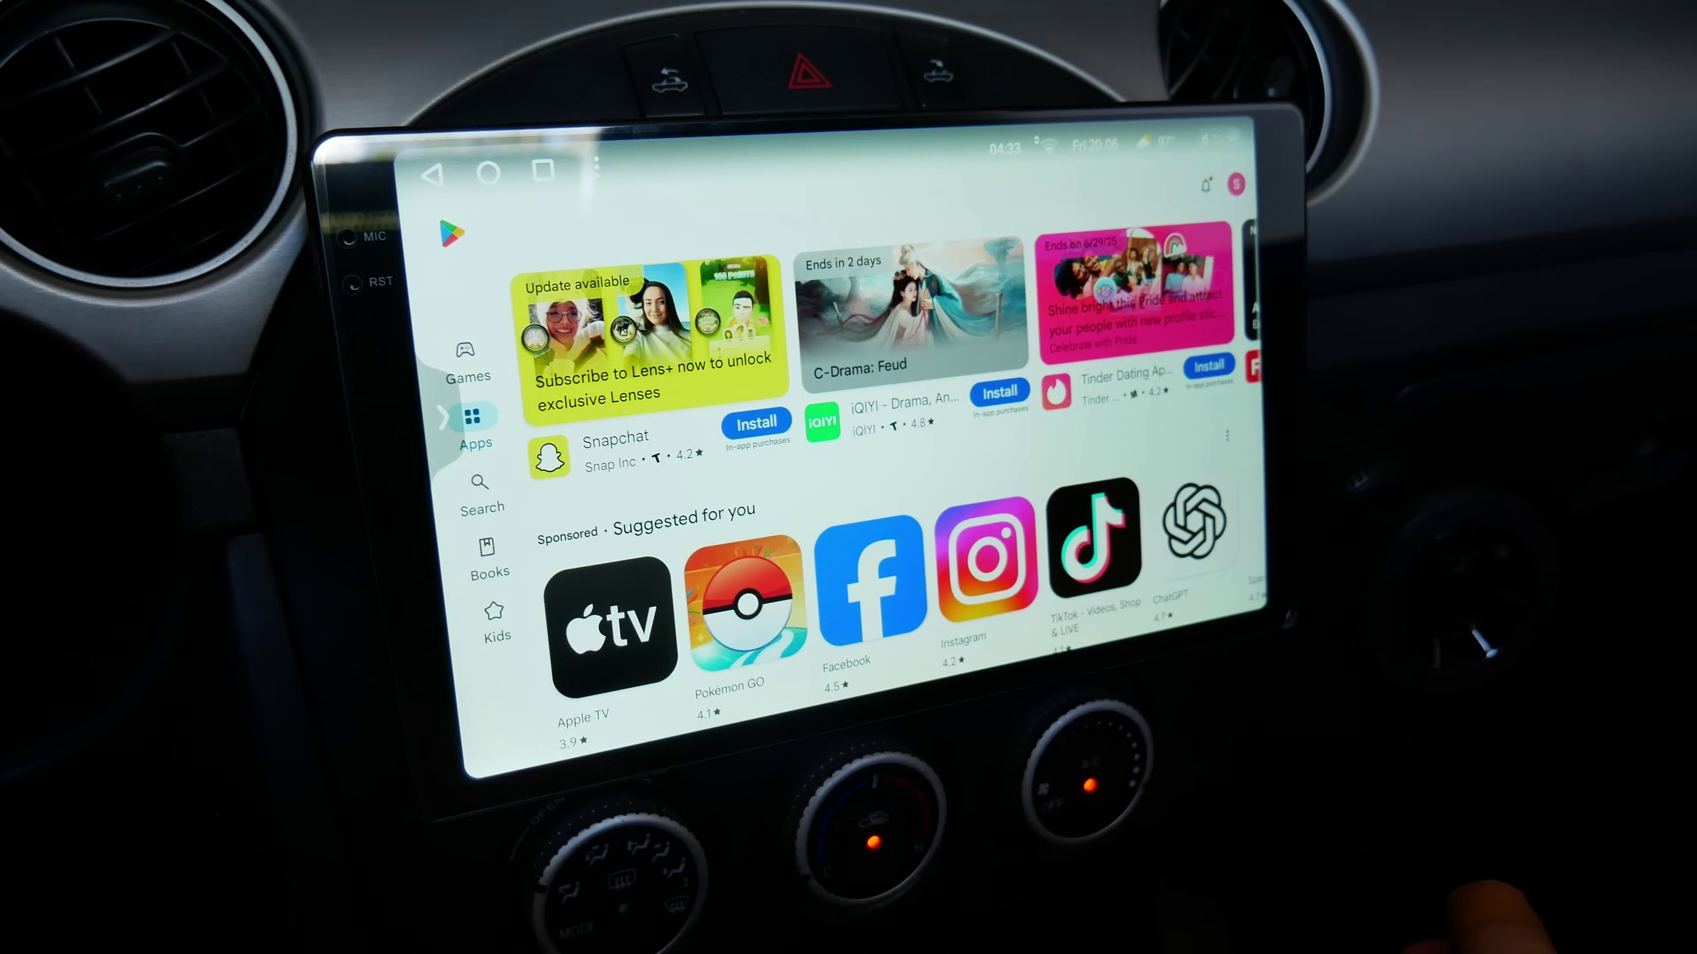
# - Scroll down the Play Store to browse the Windows simulator apps
pyautogui.scroll(-5, 1193, 504)
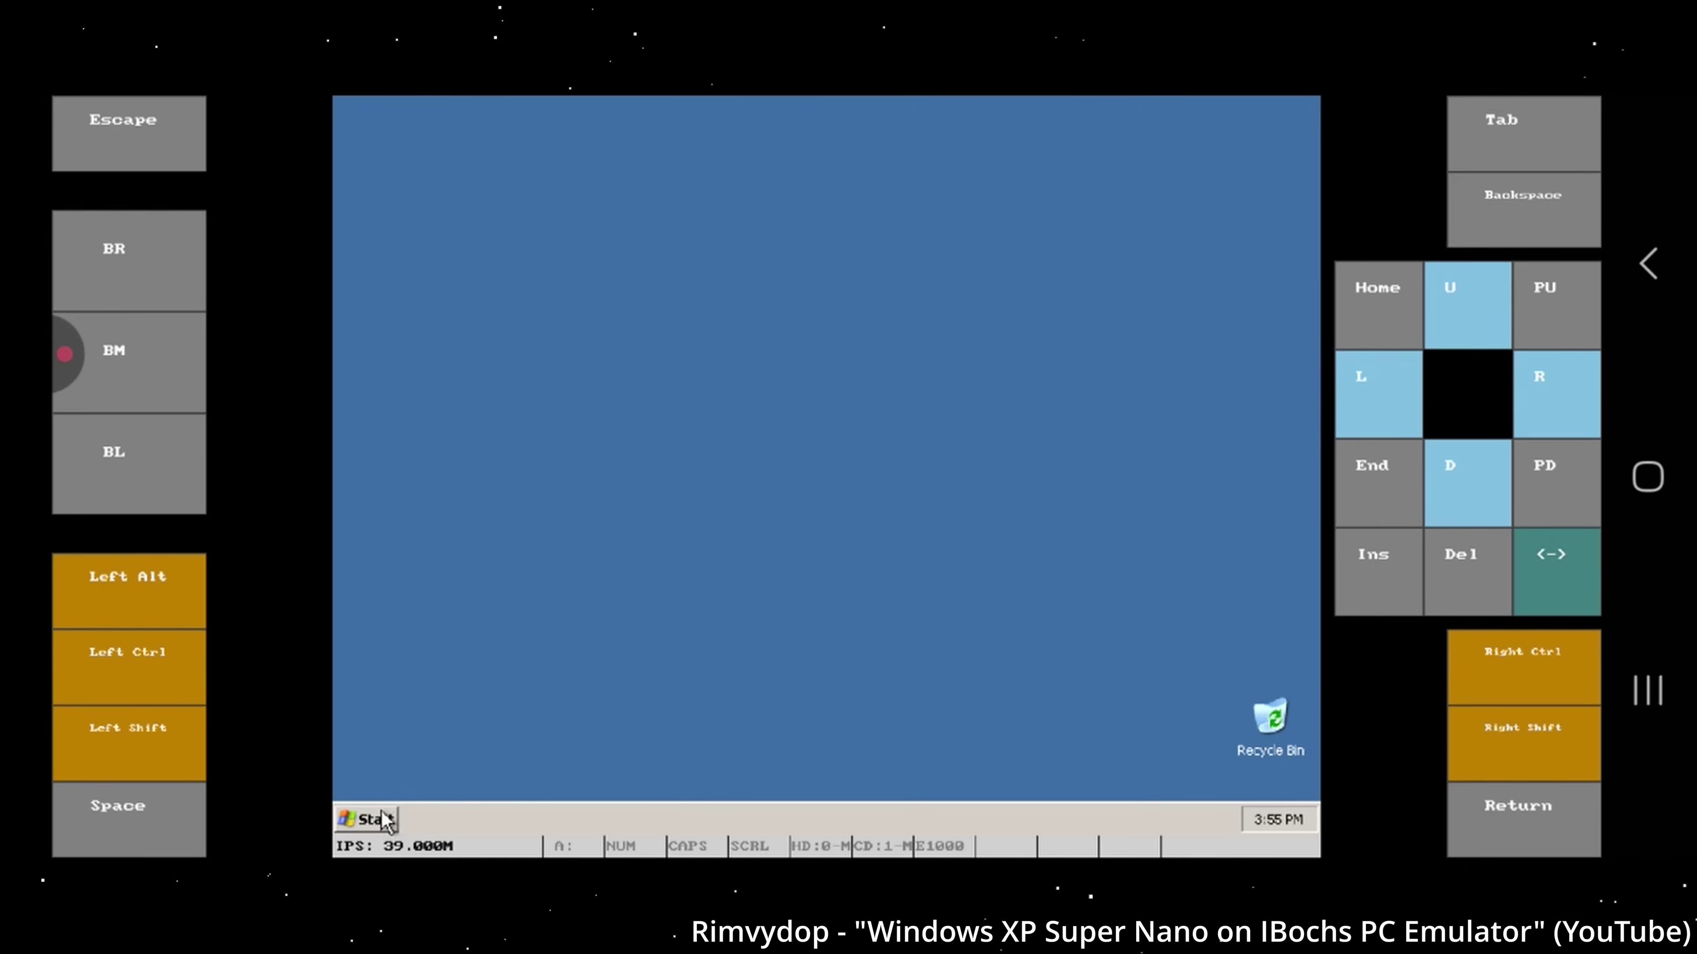
# - Open Windows XP's Start > Run dialog and show the Bochs on-screen keyboard
pyautogui.click(386, 820)
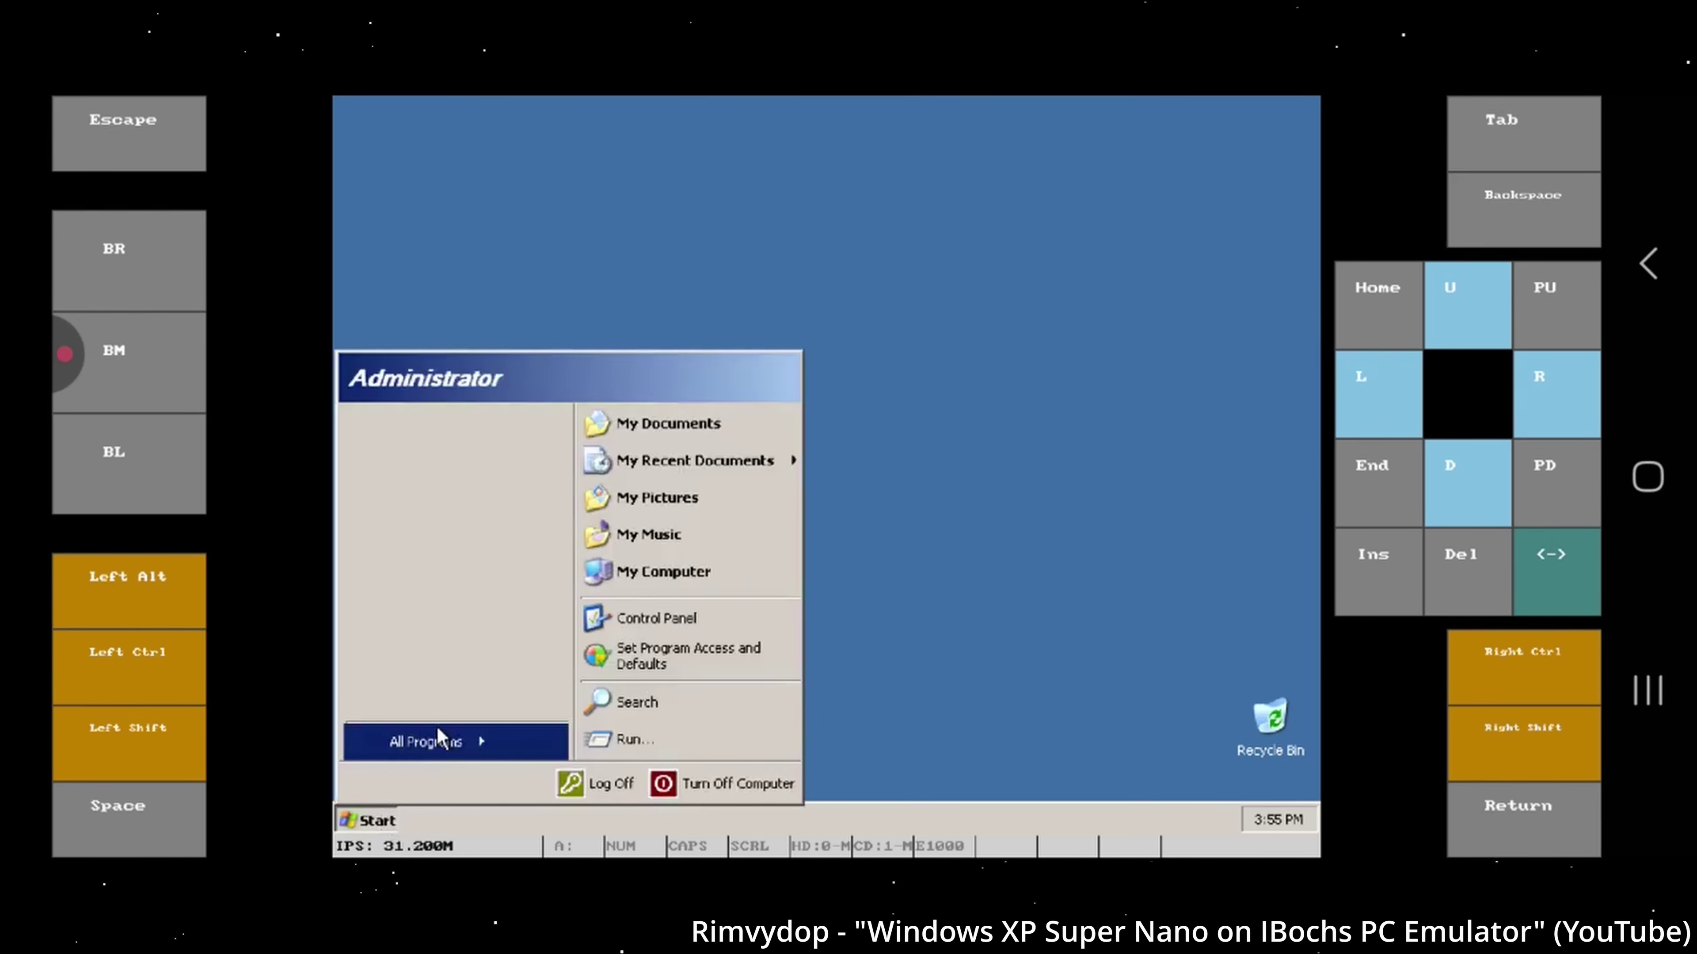
pyautogui.click(612, 742)
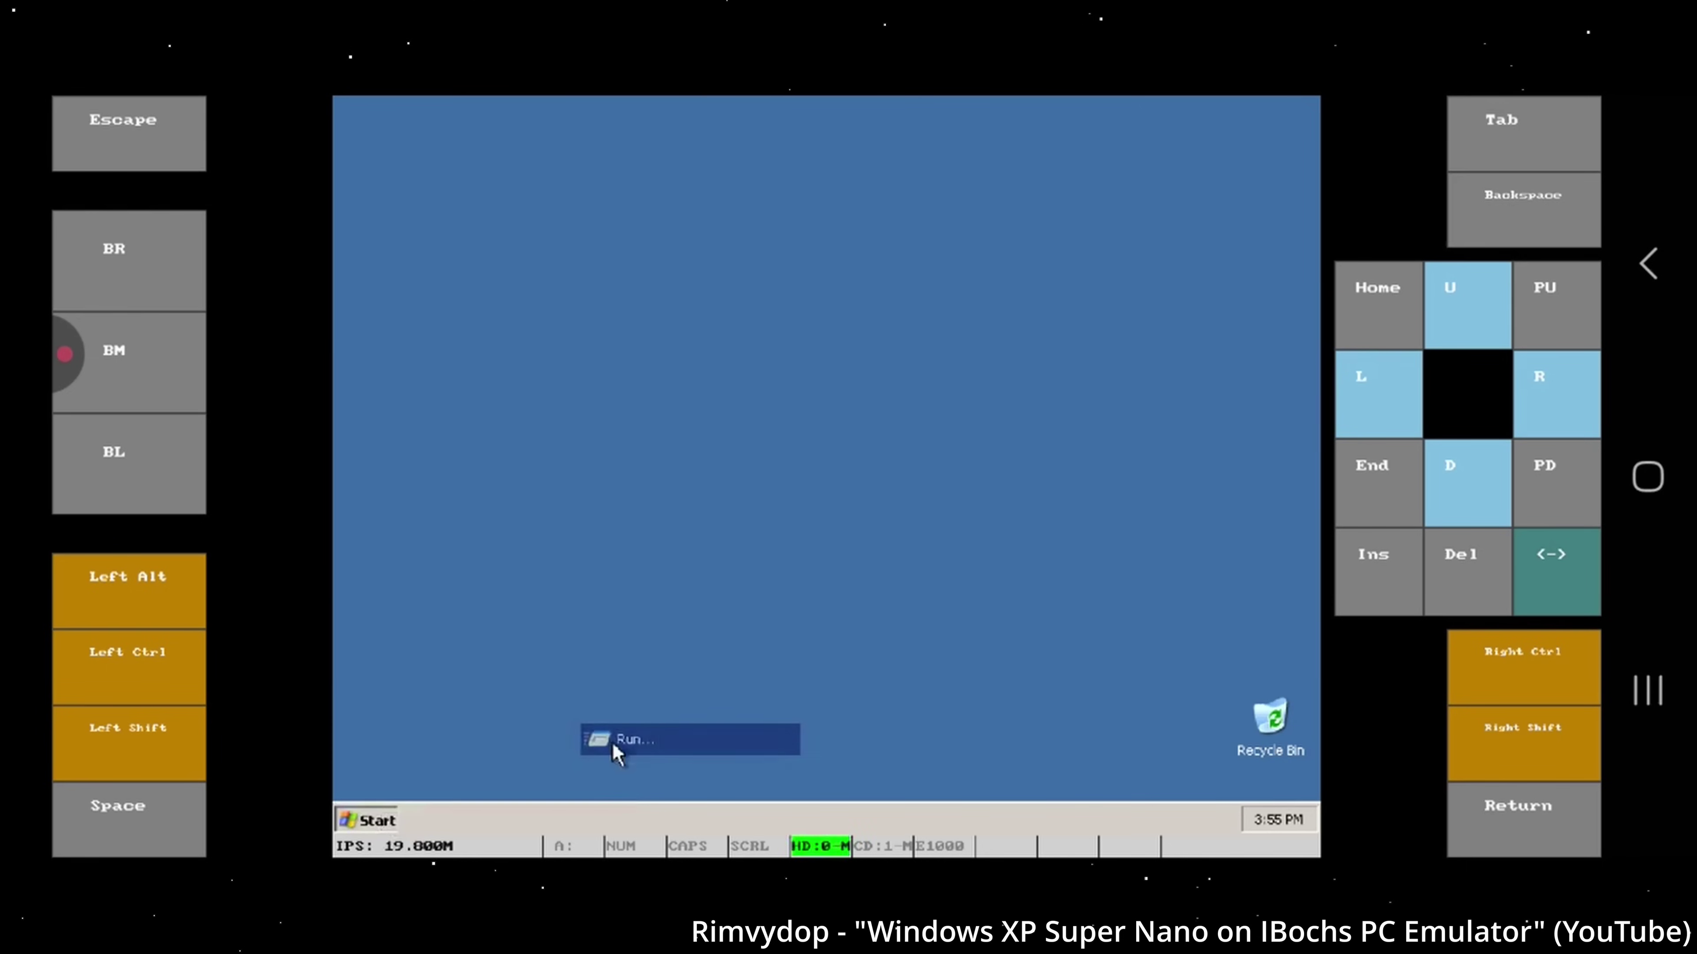
pyautogui.click(1648, 263)
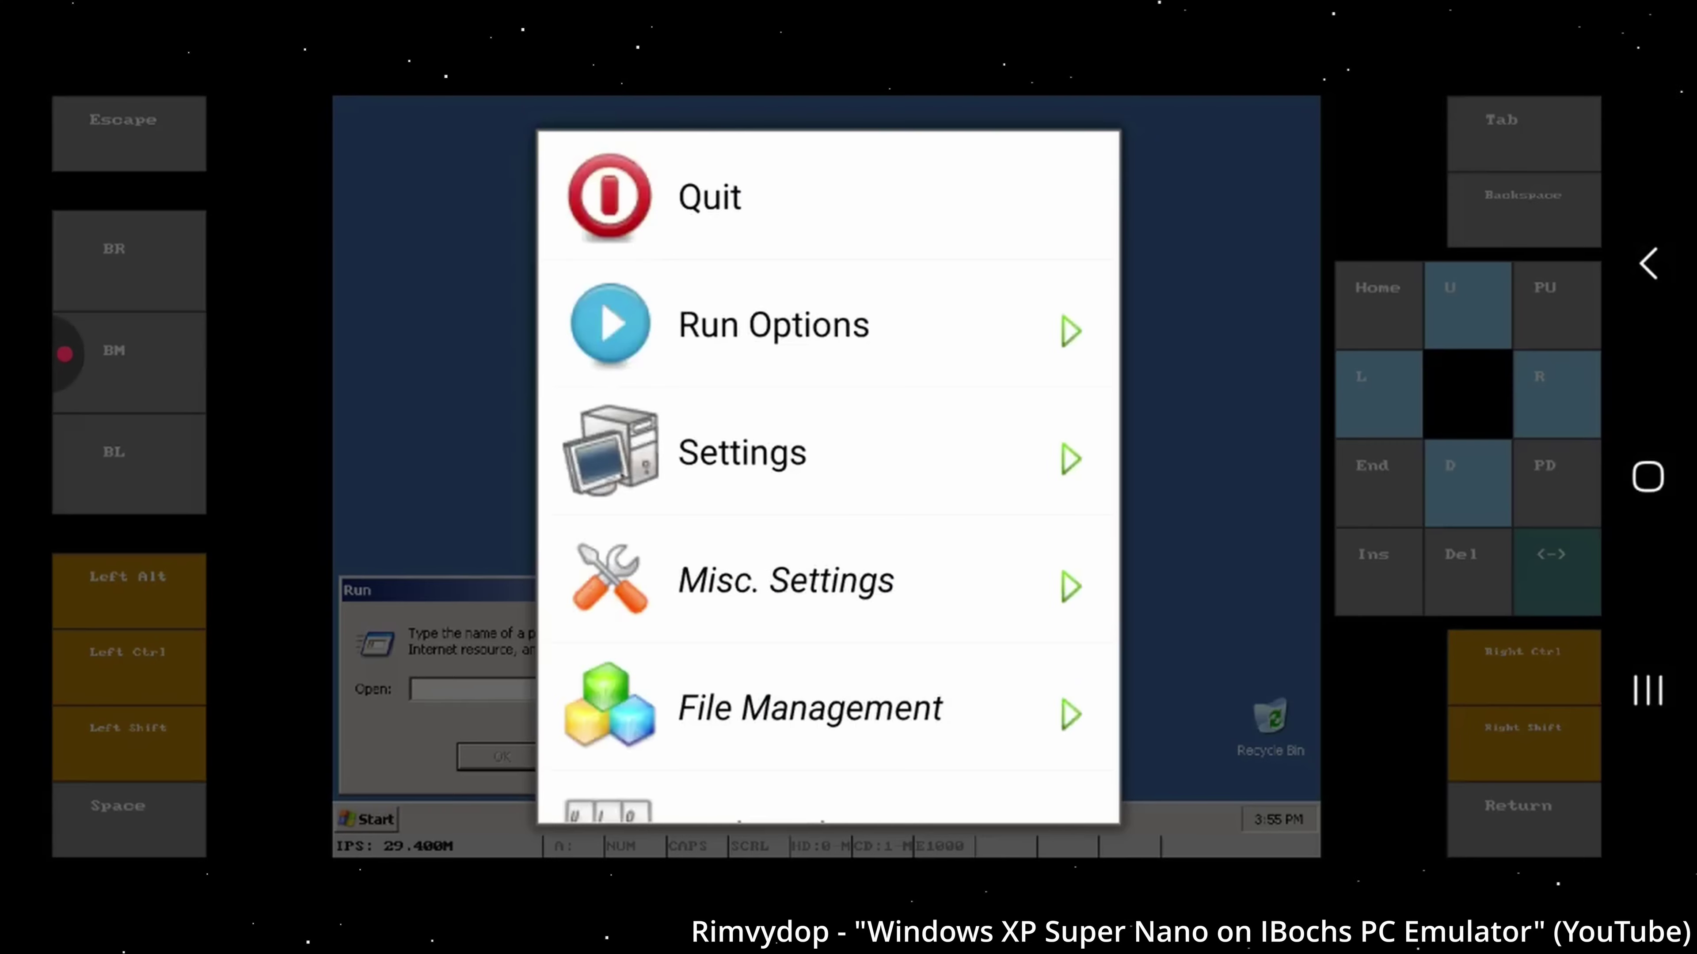
pyautogui.scroll(-1, 811, 468)
pyautogui.click(754, 757)
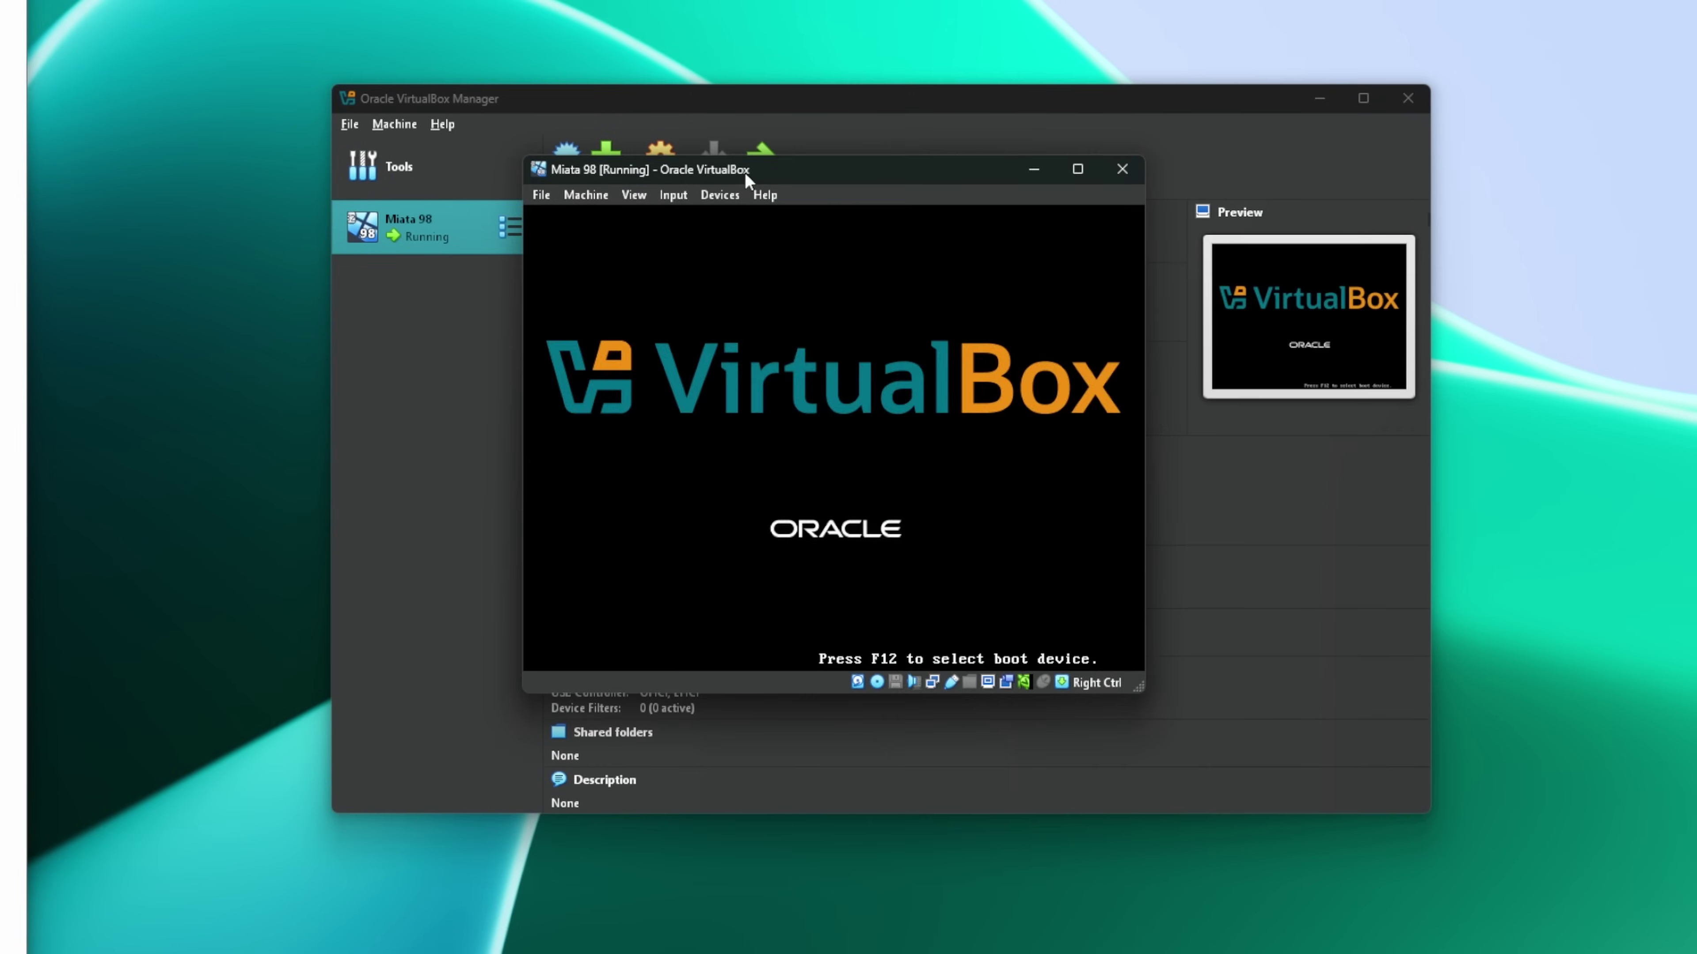
# - Scale the Miata 98 VM display to 200% and start Windows 98 Setup from CD-ROM, allowing the restart
pyautogui.click(730, 192)
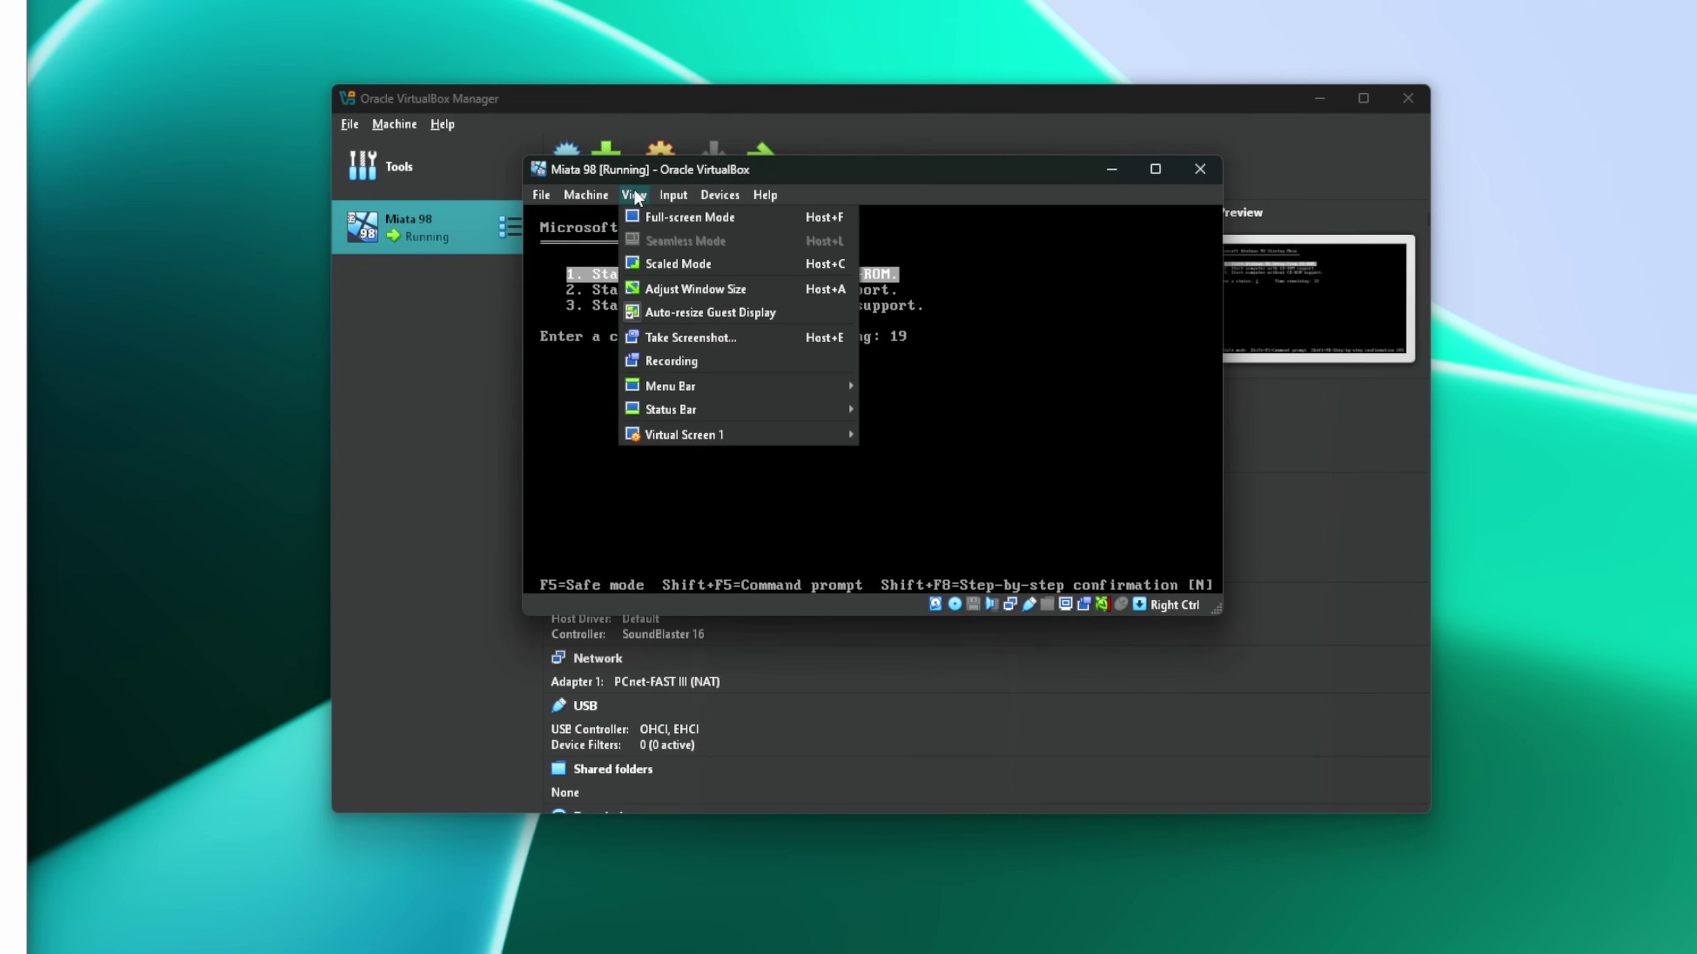
pyautogui.click(928, 786)
pyautogui.press('Return')
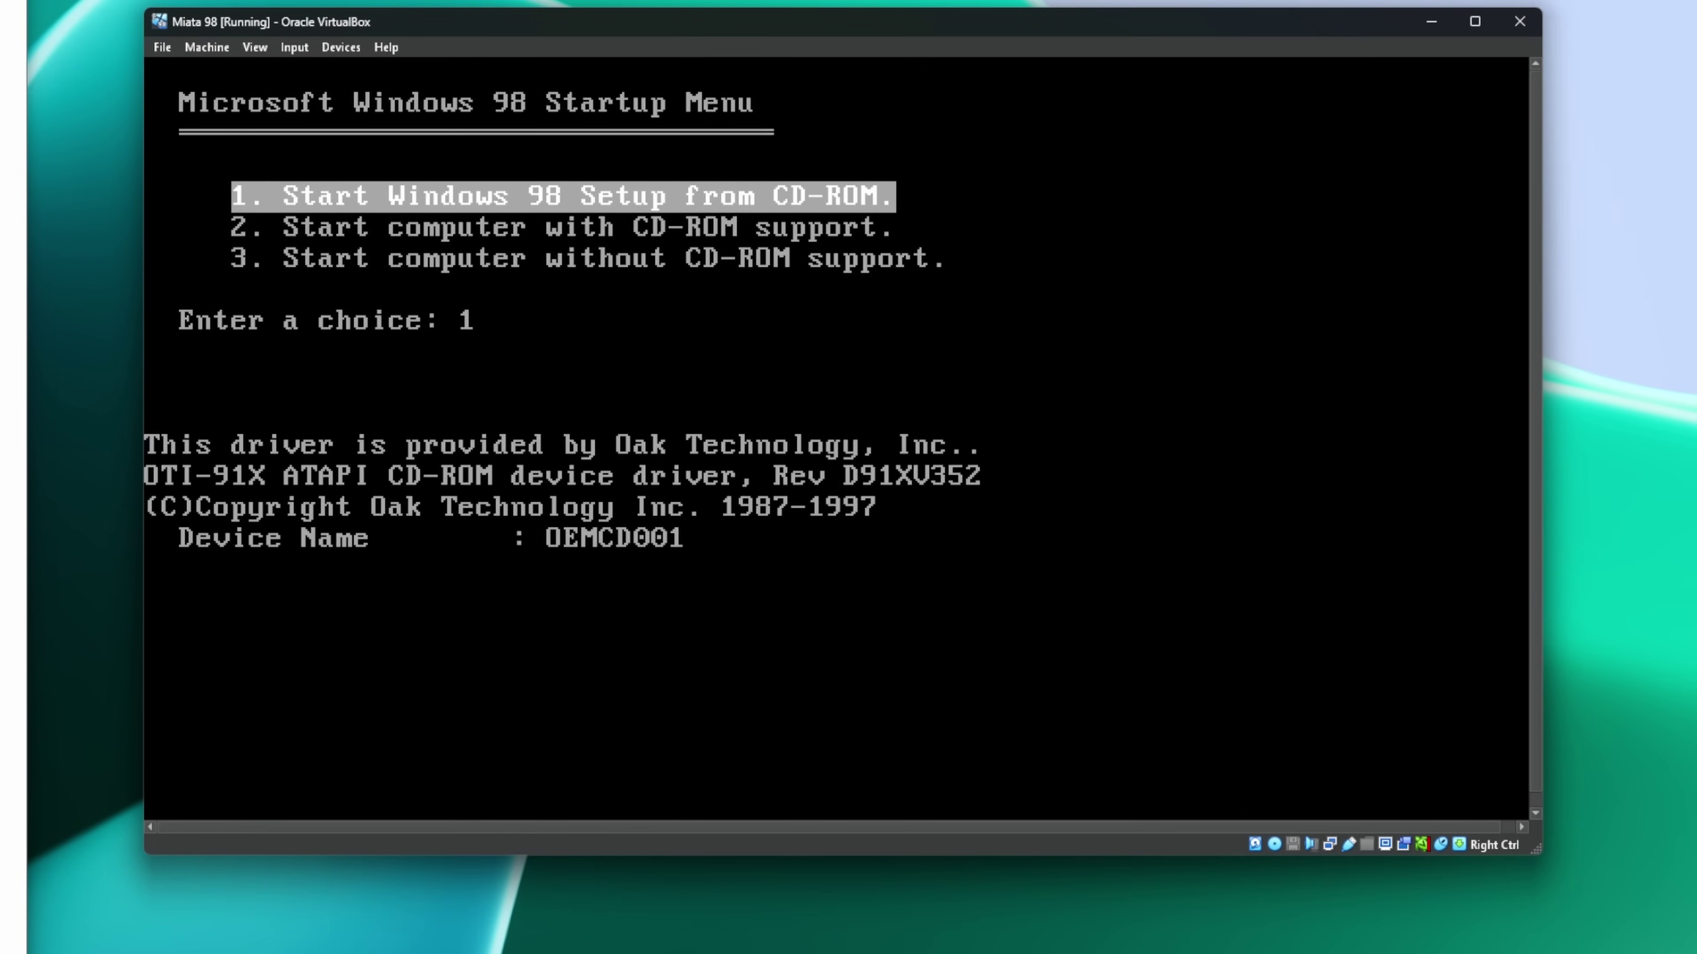
pyautogui.press('Return')
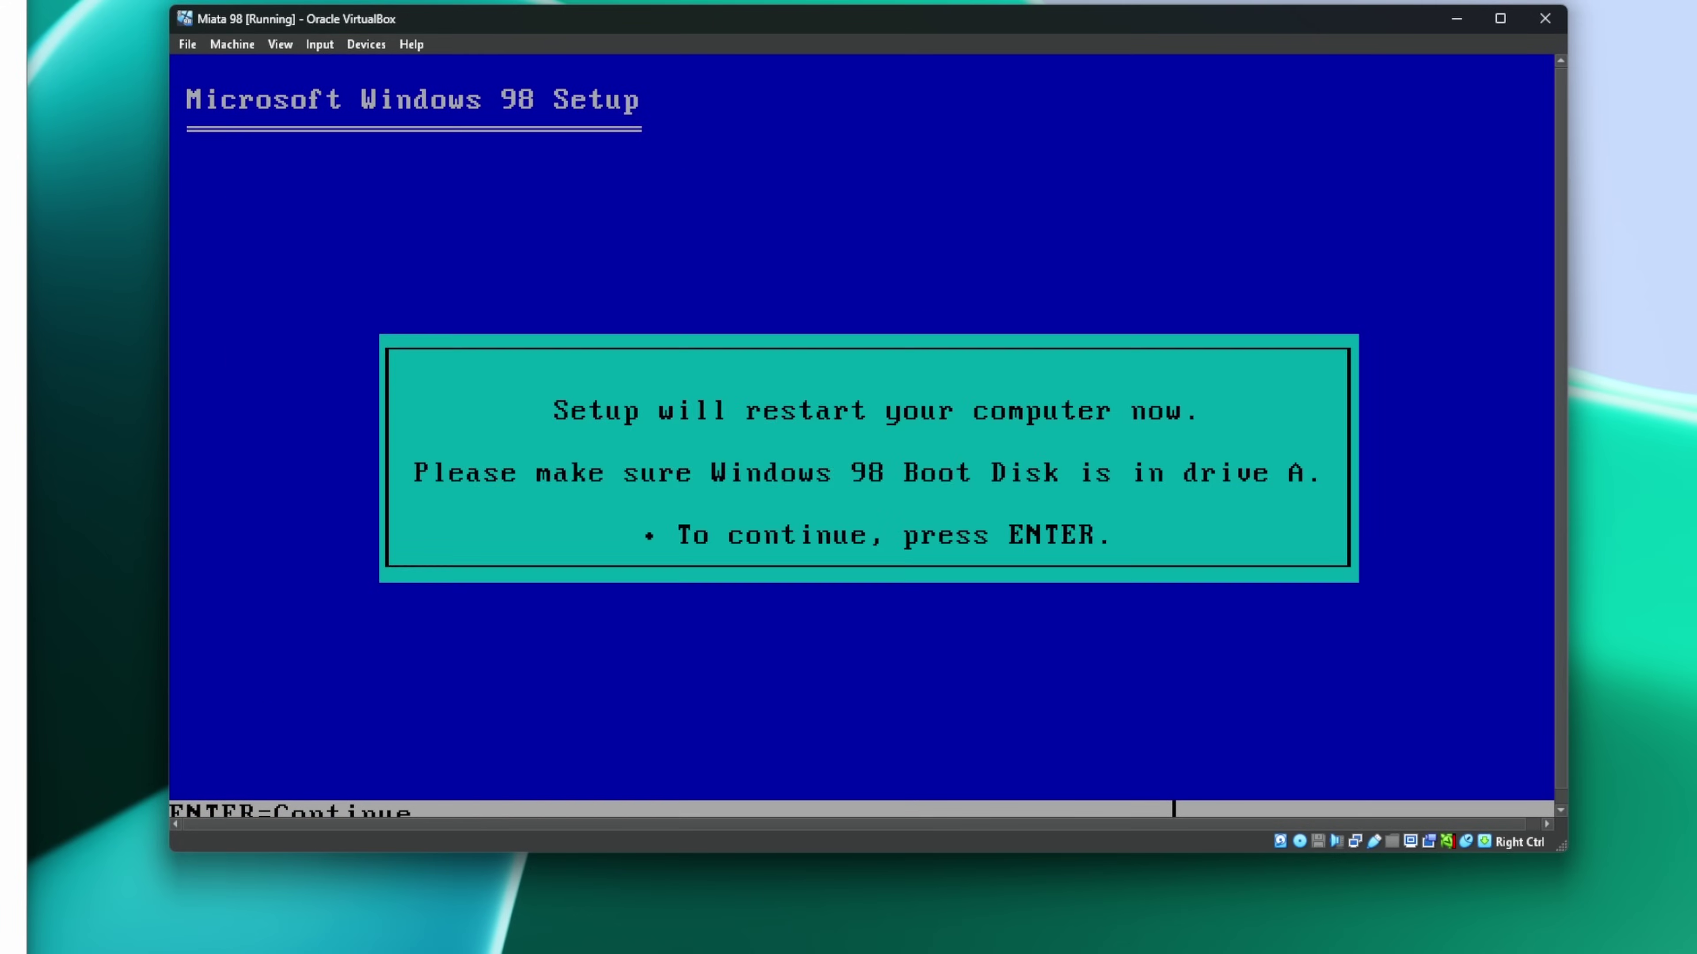
pyautogui.press('Return')
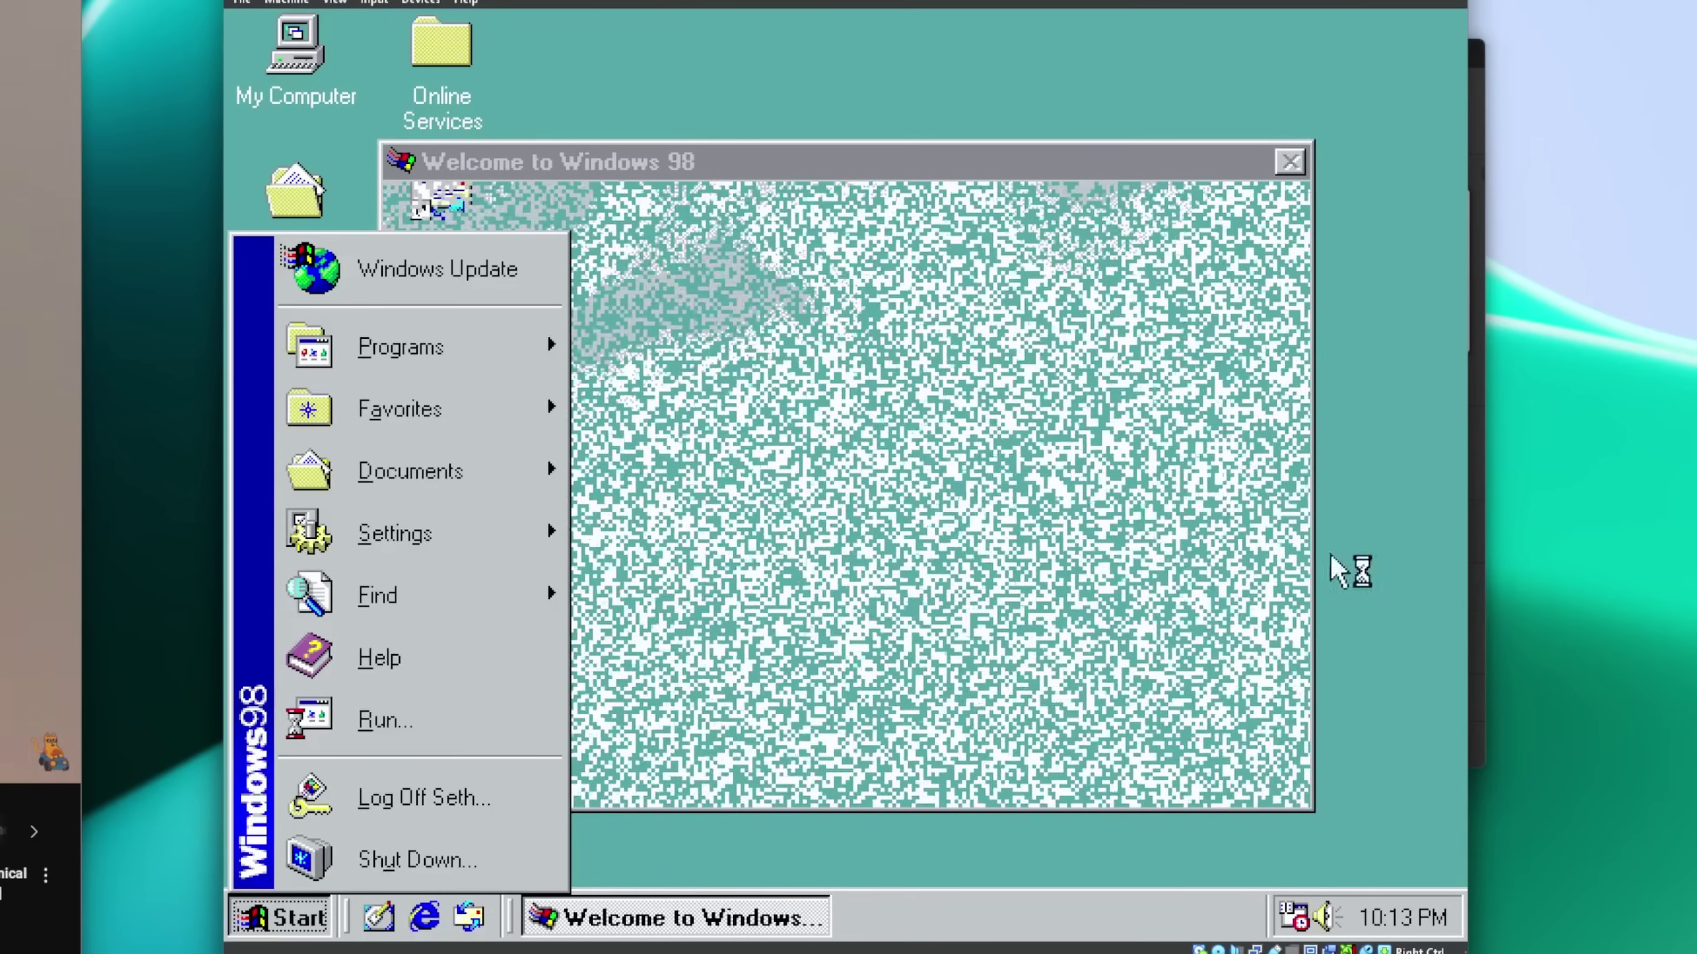
# - Click an empty spot on the desktop to dismiss the Windows 98 Start menu
pyautogui.click(1344, 568)
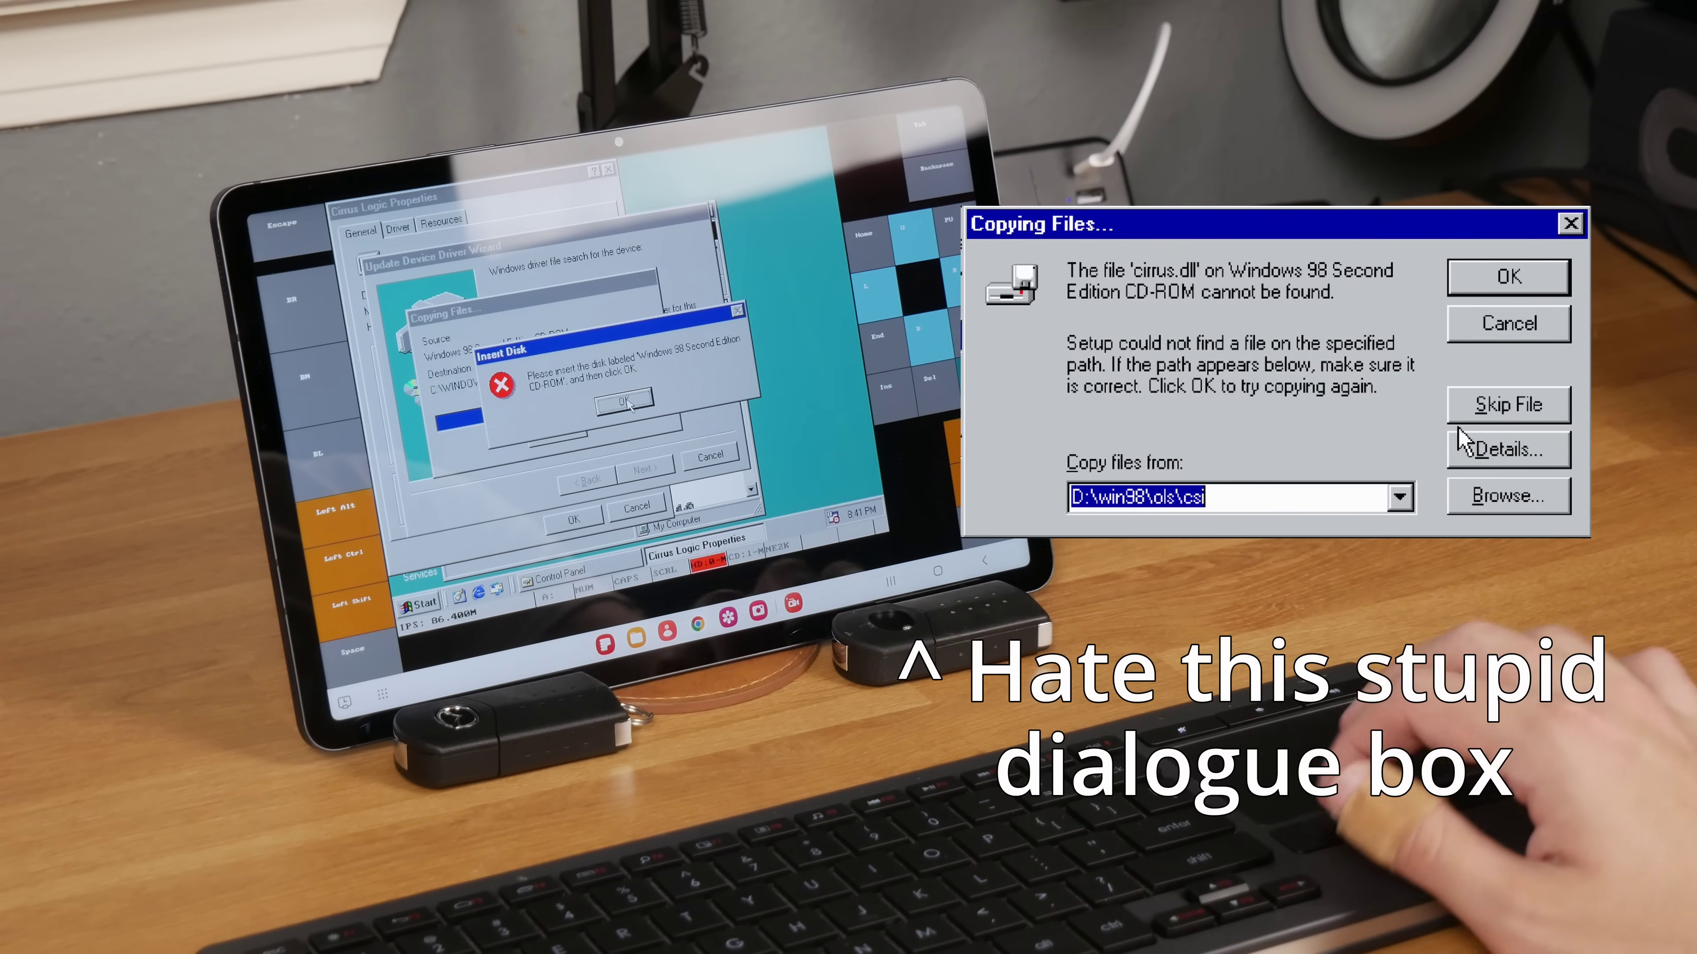
# - Dismiss the Insert Disk prompt asking for the missing cirrus.dll
pyautogui.click(625, 402)
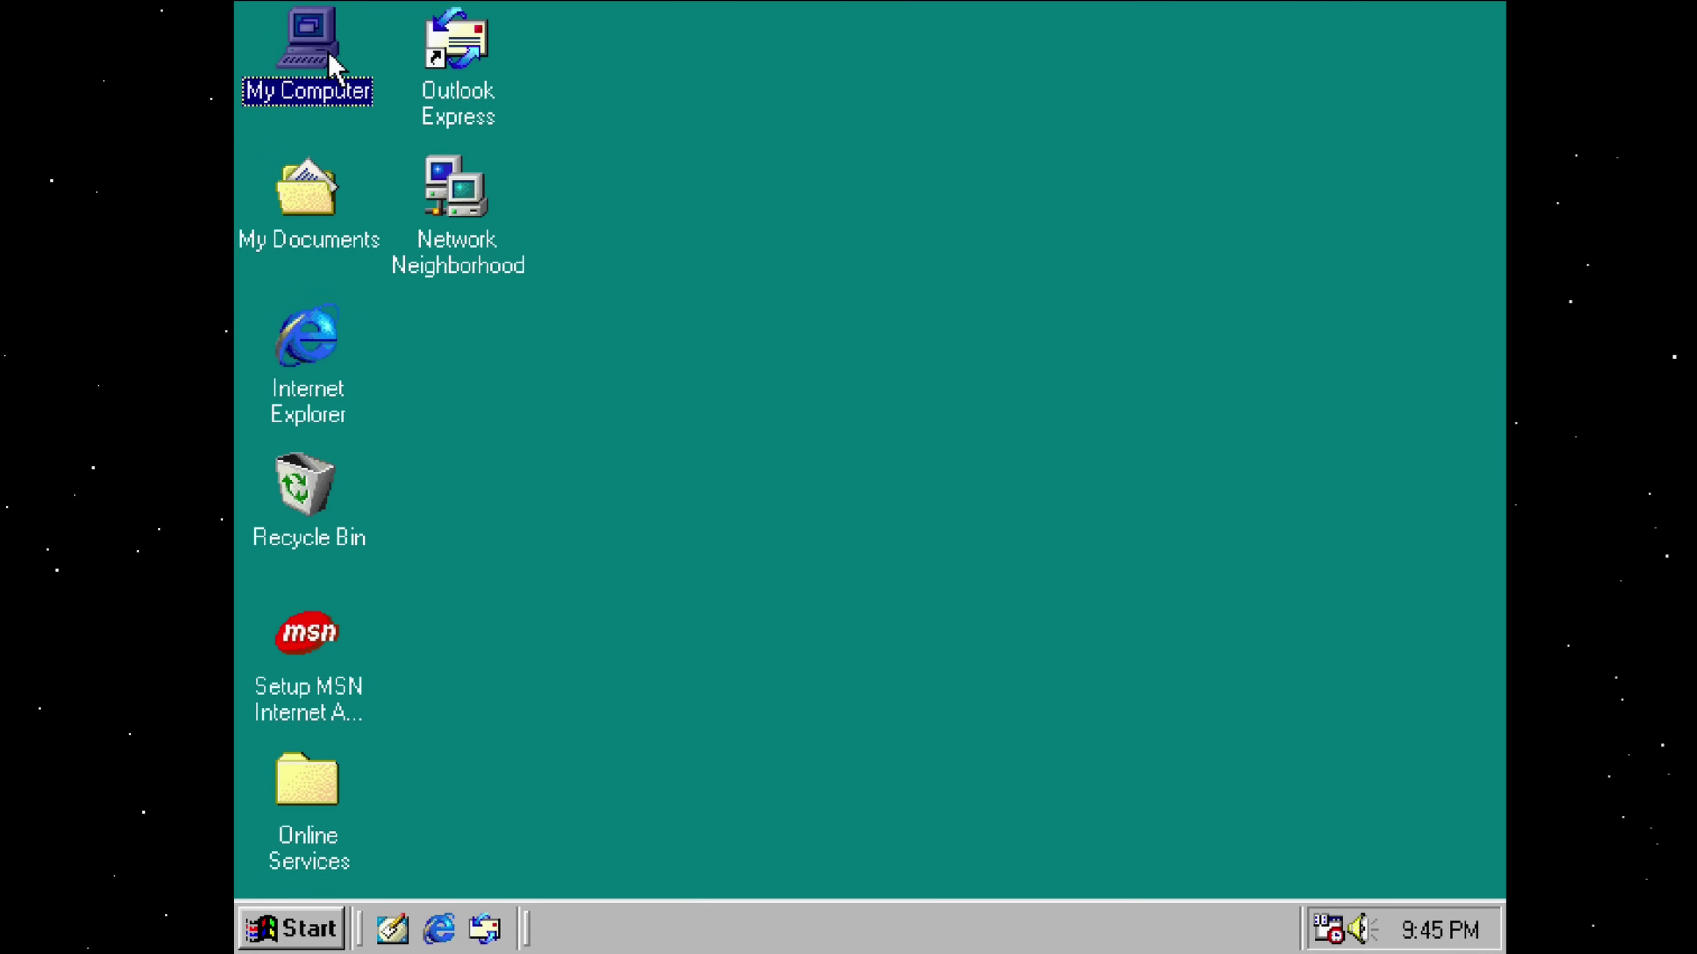
# - Install KernelEx 4.5.2 from the Fun (D:) disc, then launch mypal.exe
pyautogui.doubleClick(332, 64)
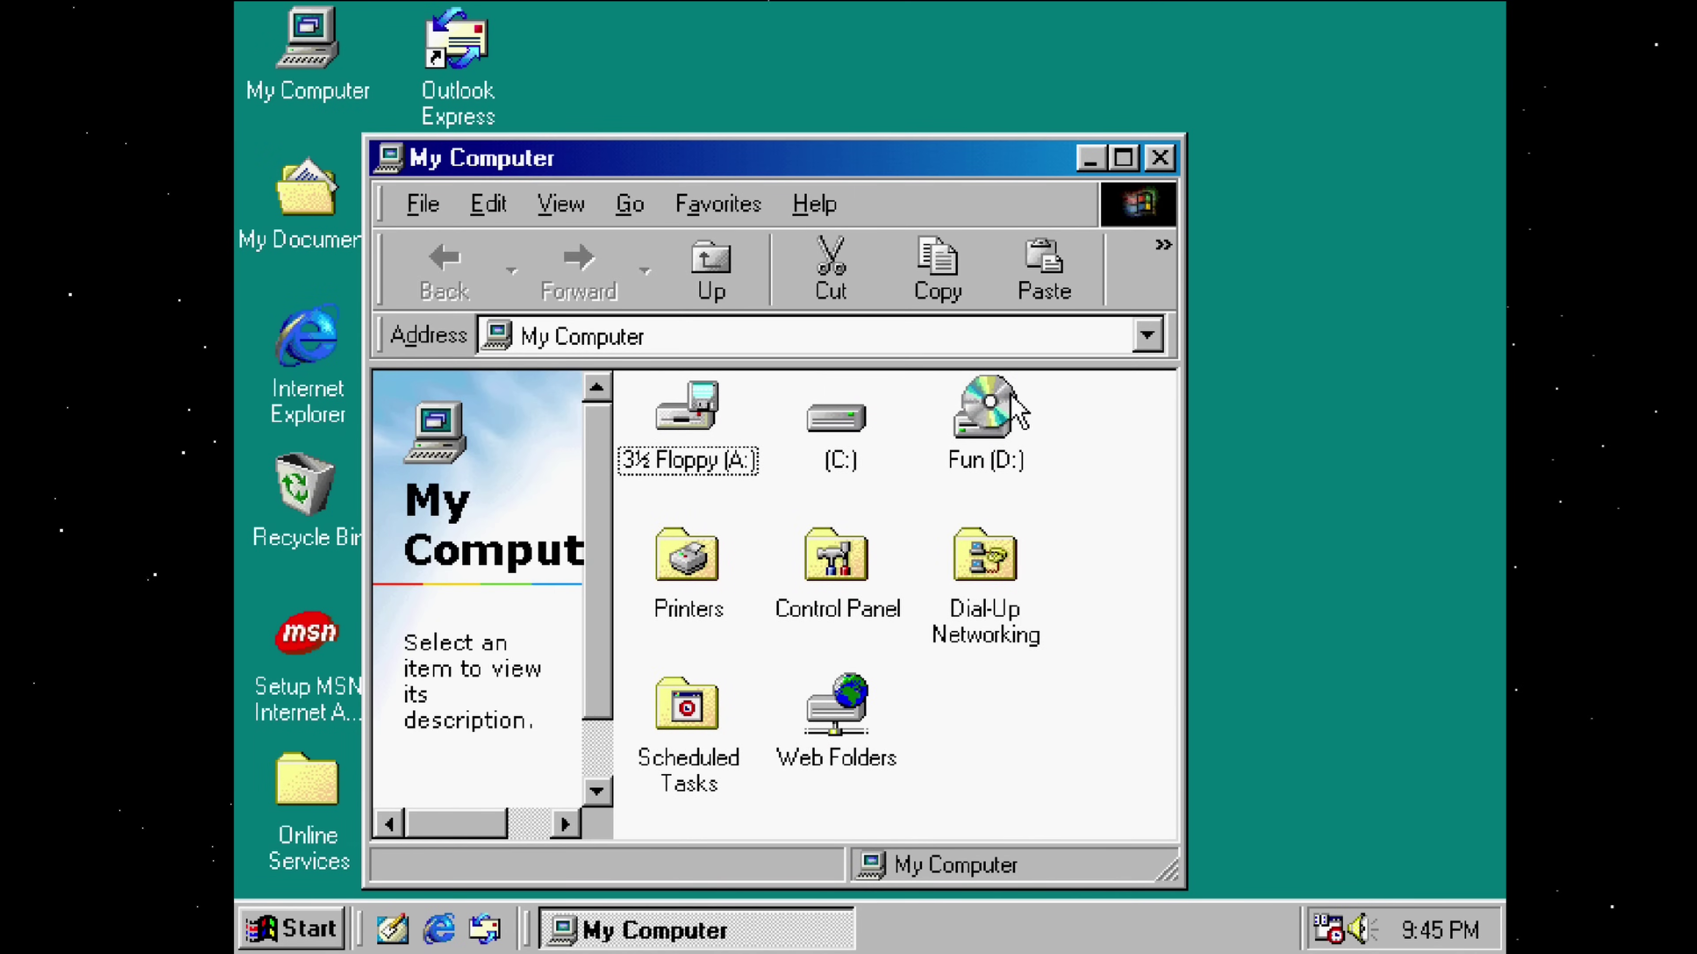
pyautogui.doubleClick(1002, 408)
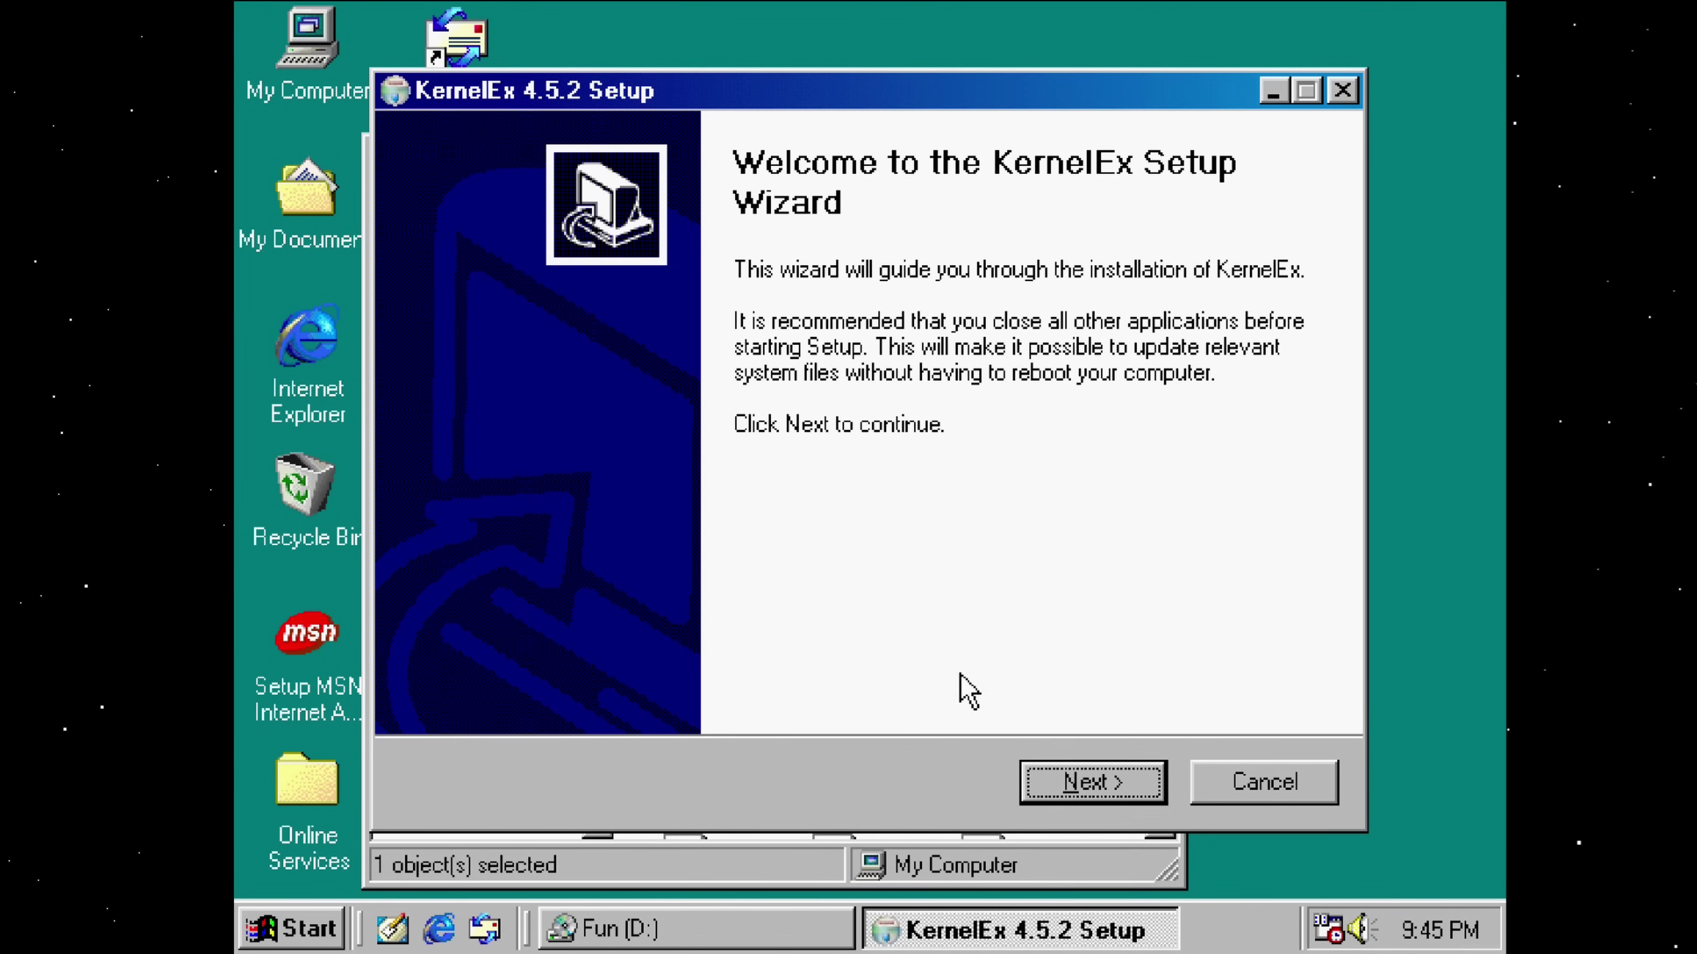
pyautogui.click(1109, 787)
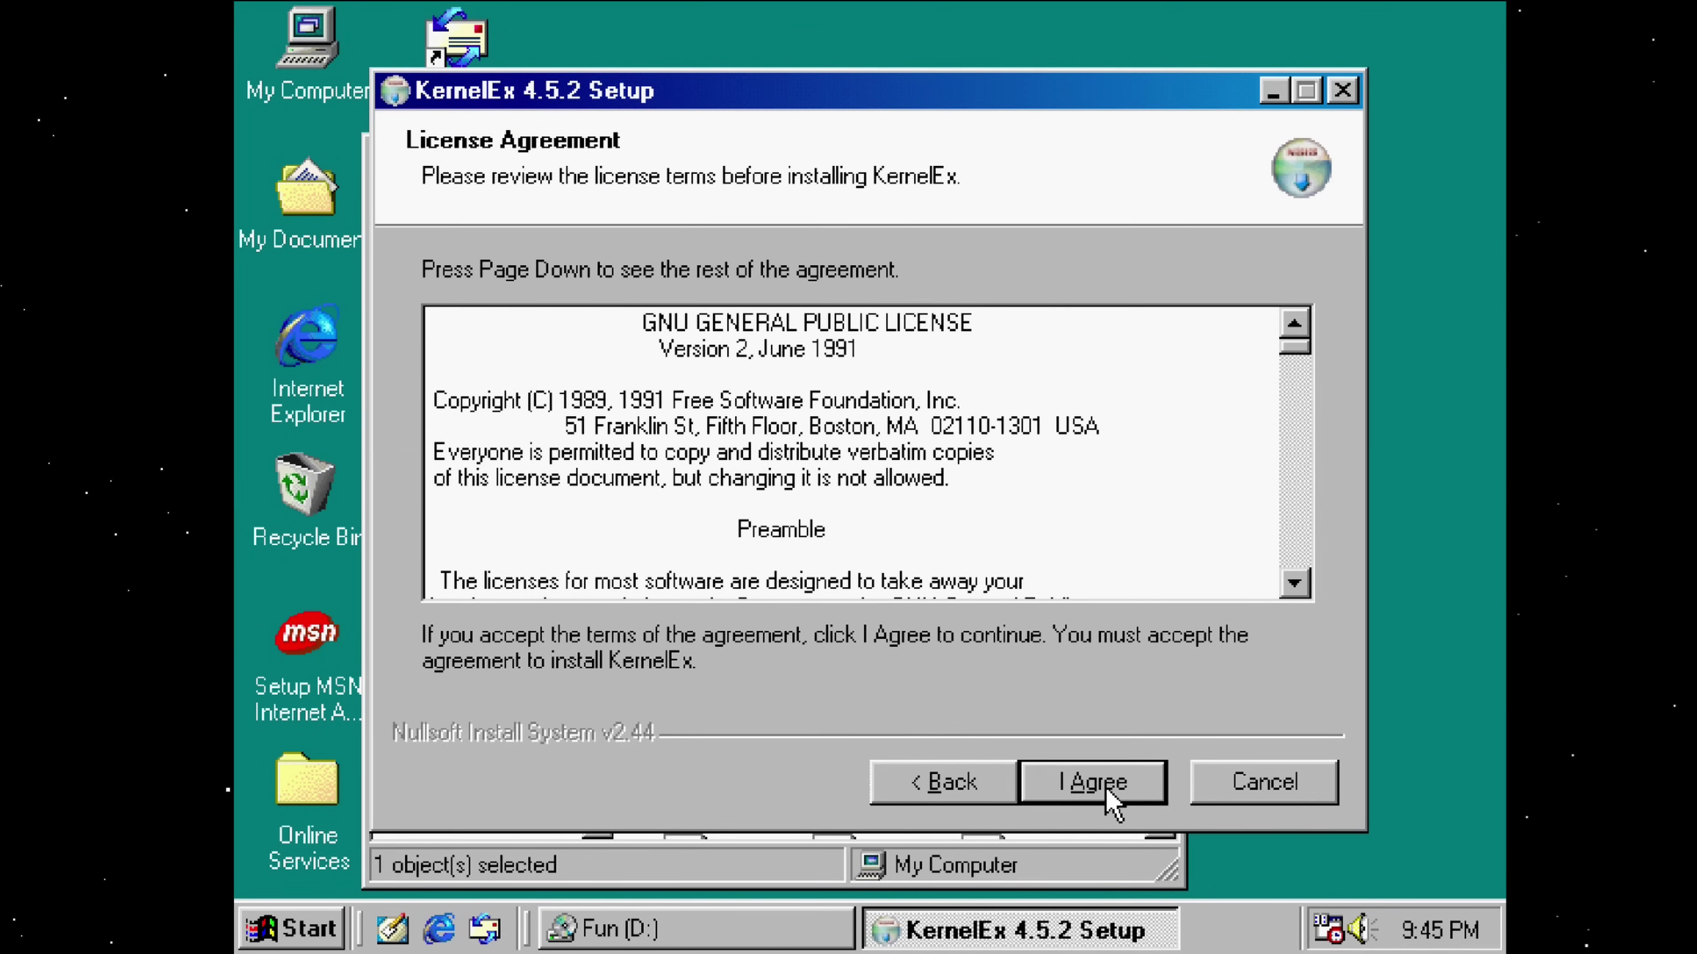
pyautogui.click(1109, 787)
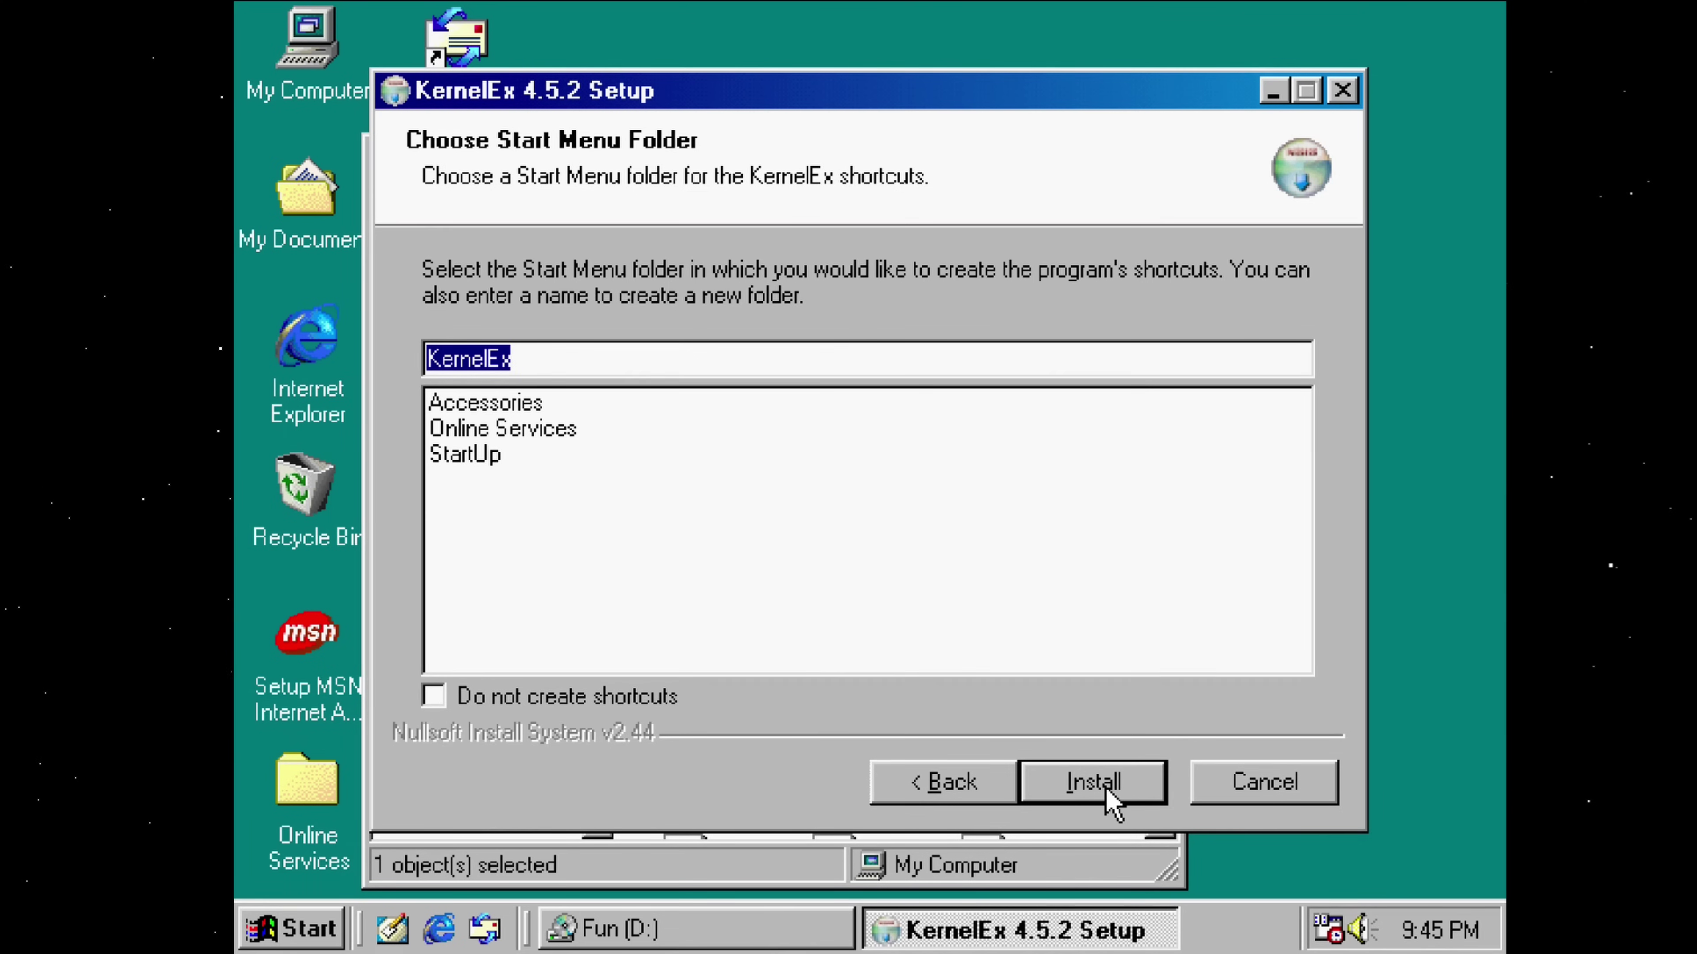
pyautogui.click(1105, 788)
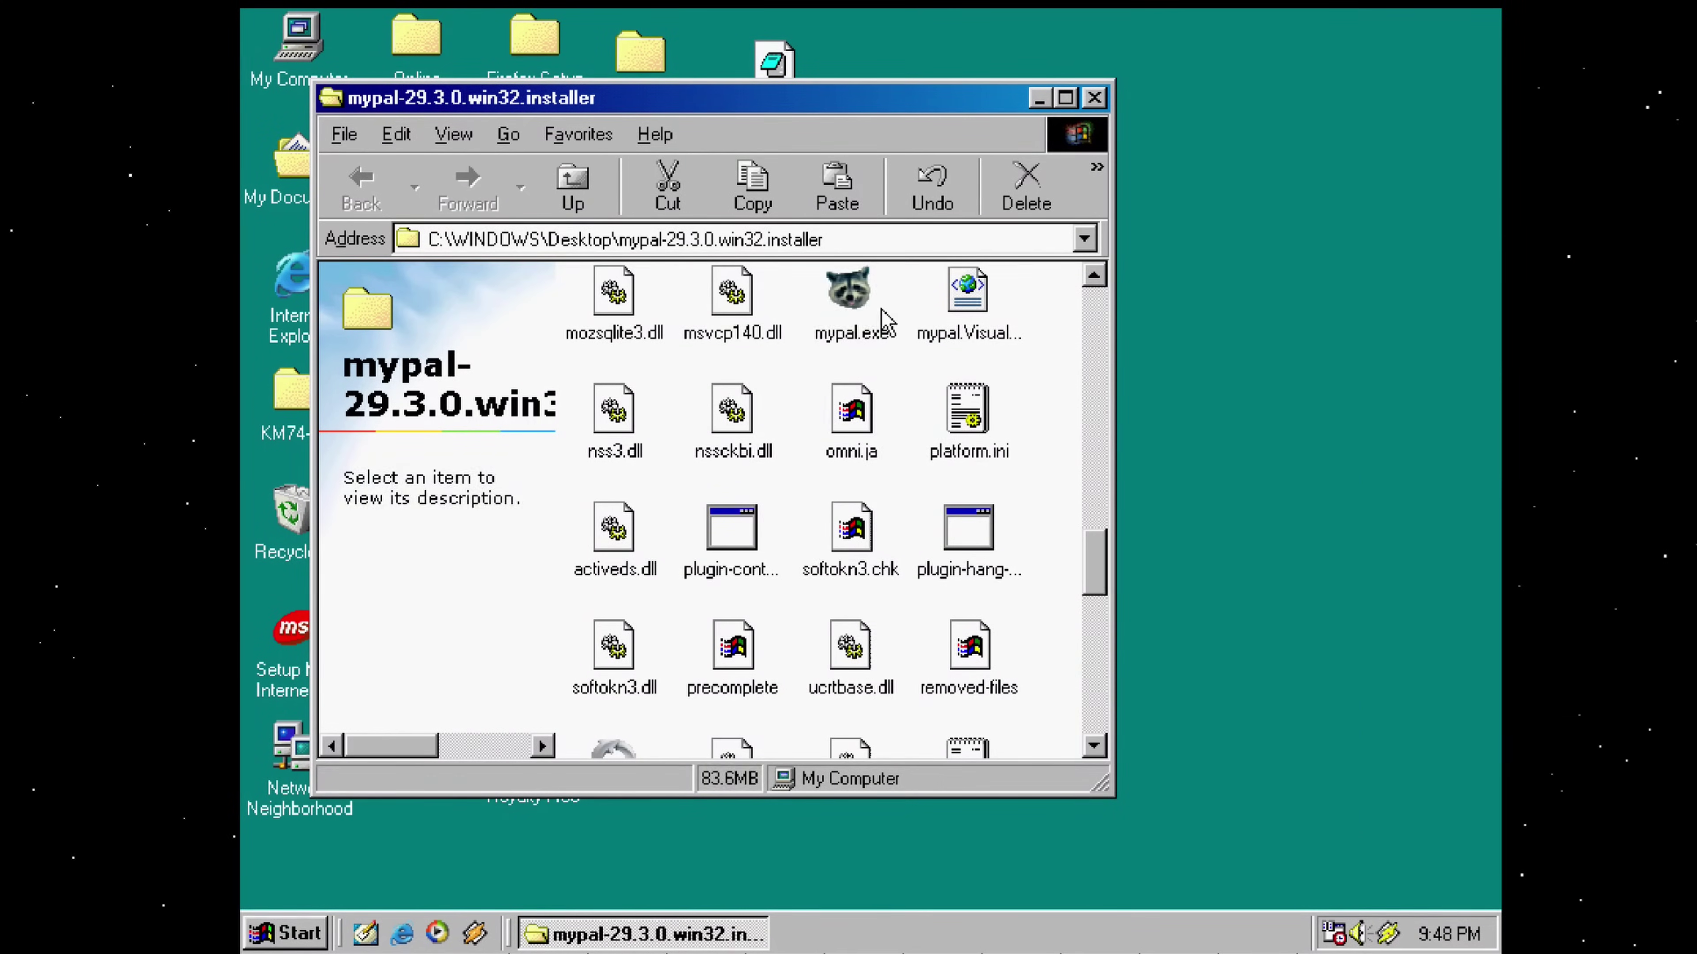
pyautogui.doubleClick(848, 301)
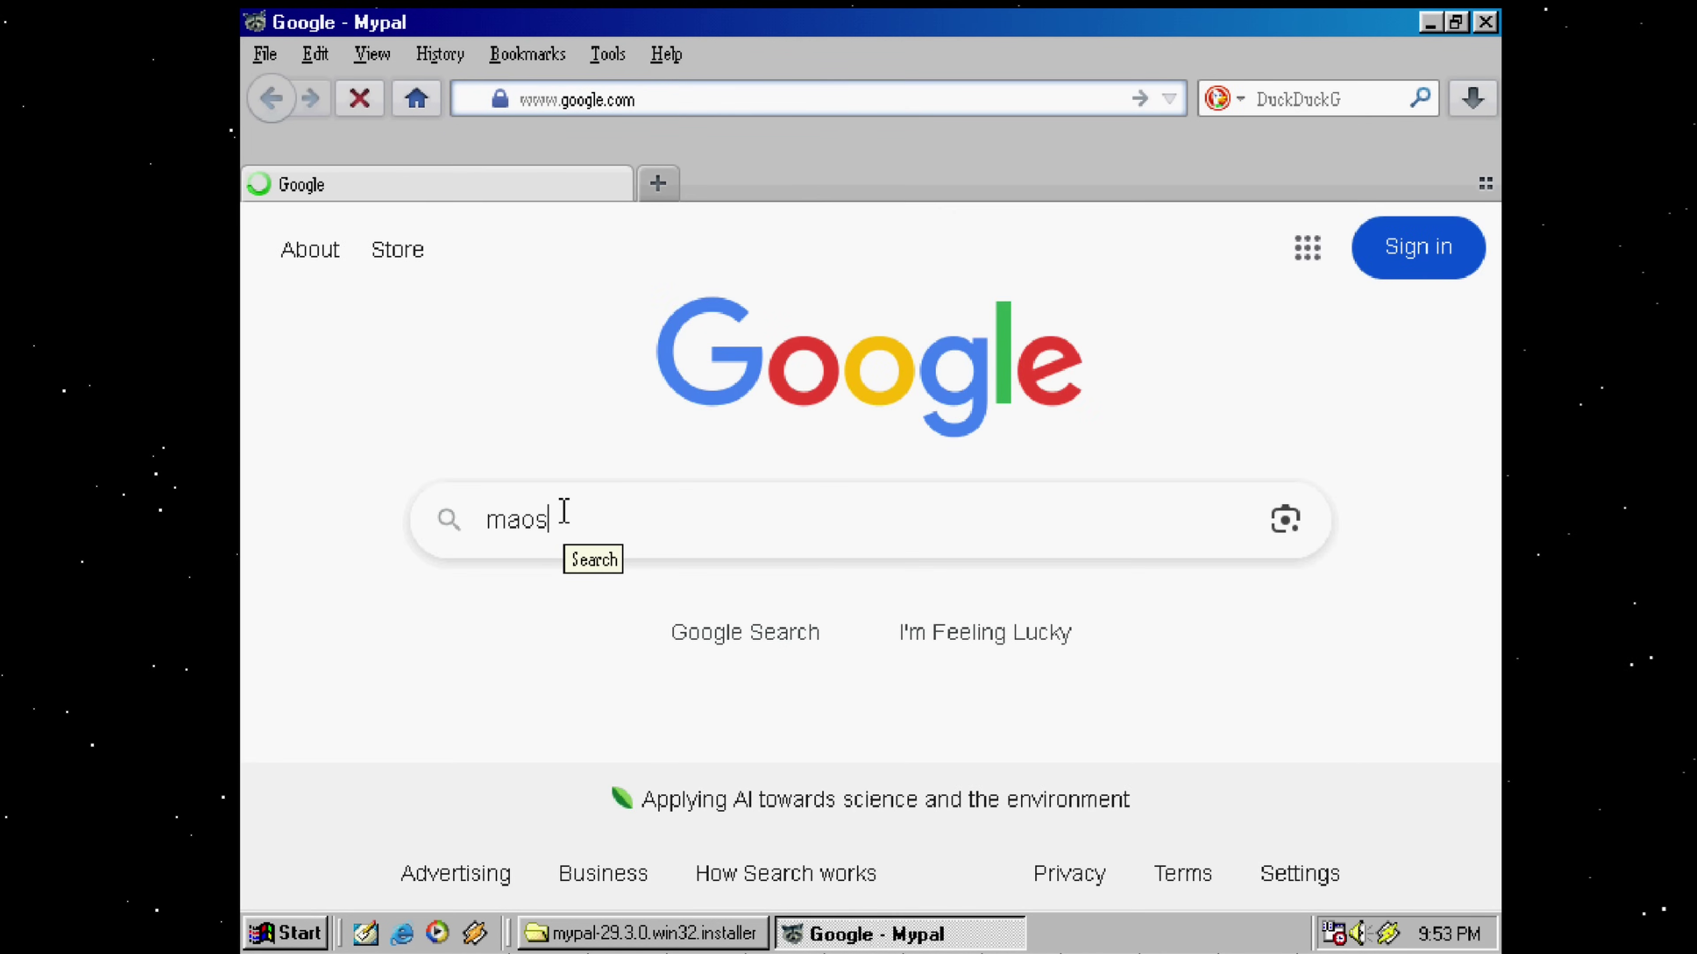
# - Correct the Google search word to 'maps', stopping the unresponsive script
pyautogui.press('BackSpace')
pyautogui.click(966, 540)
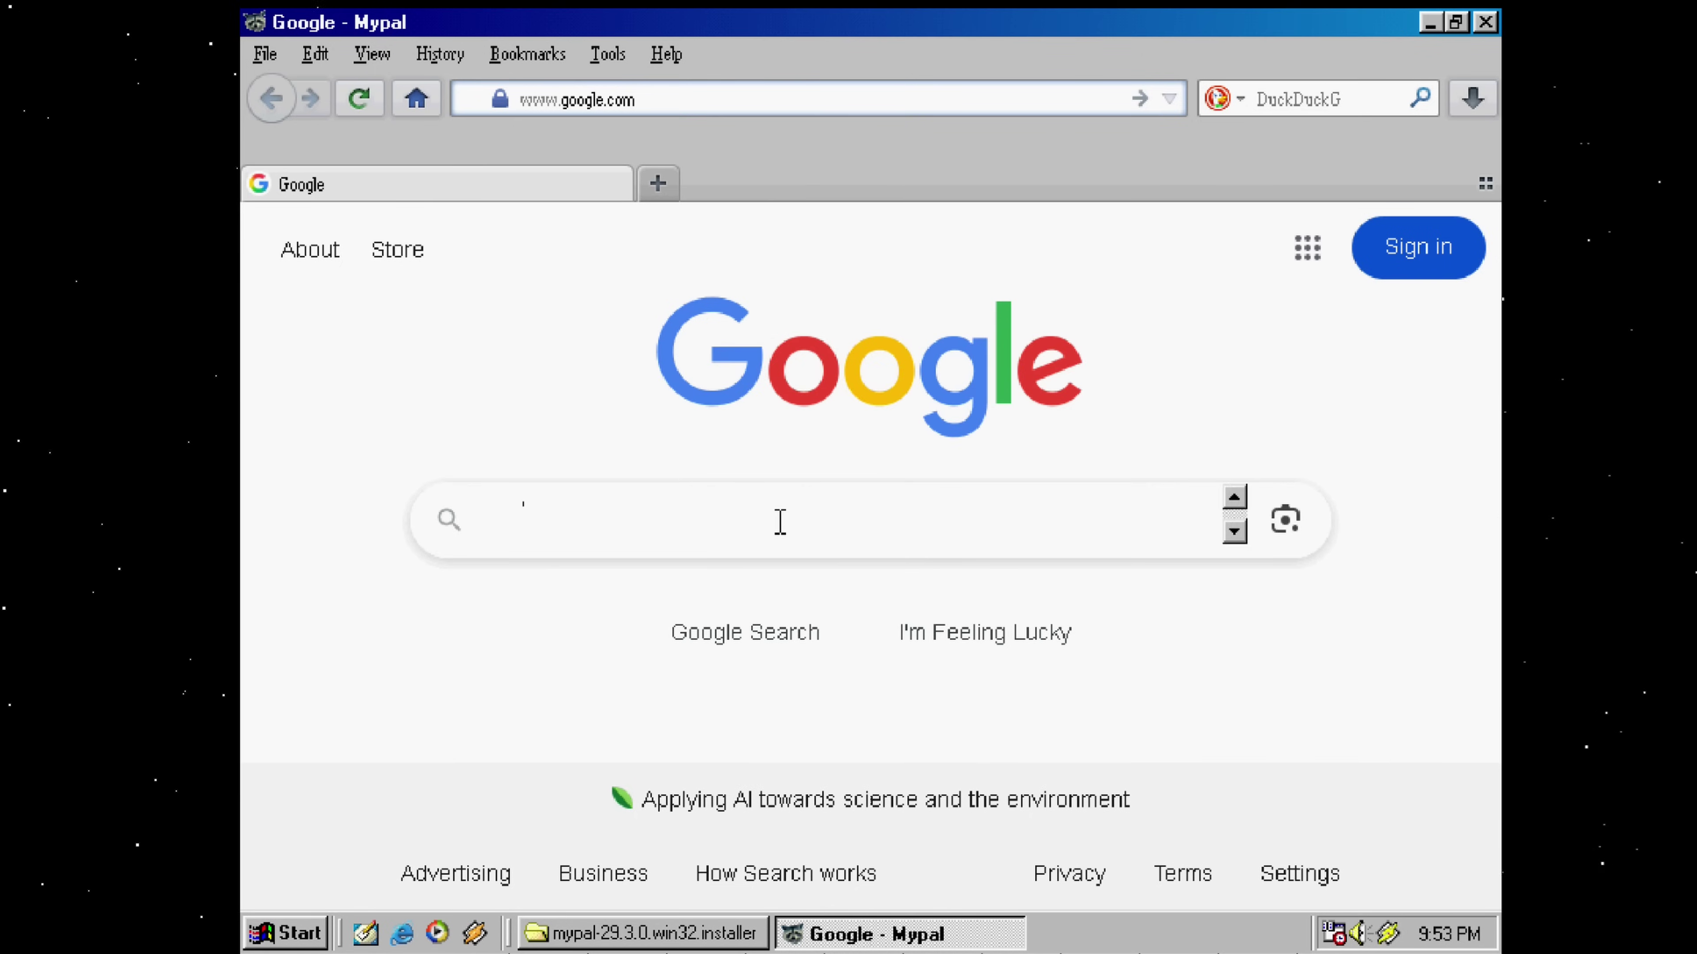
pyautogui.write('ps')
pyautogui.click(671, 100)
pyautogui.write('/maps')
pyautogui.press('Return')
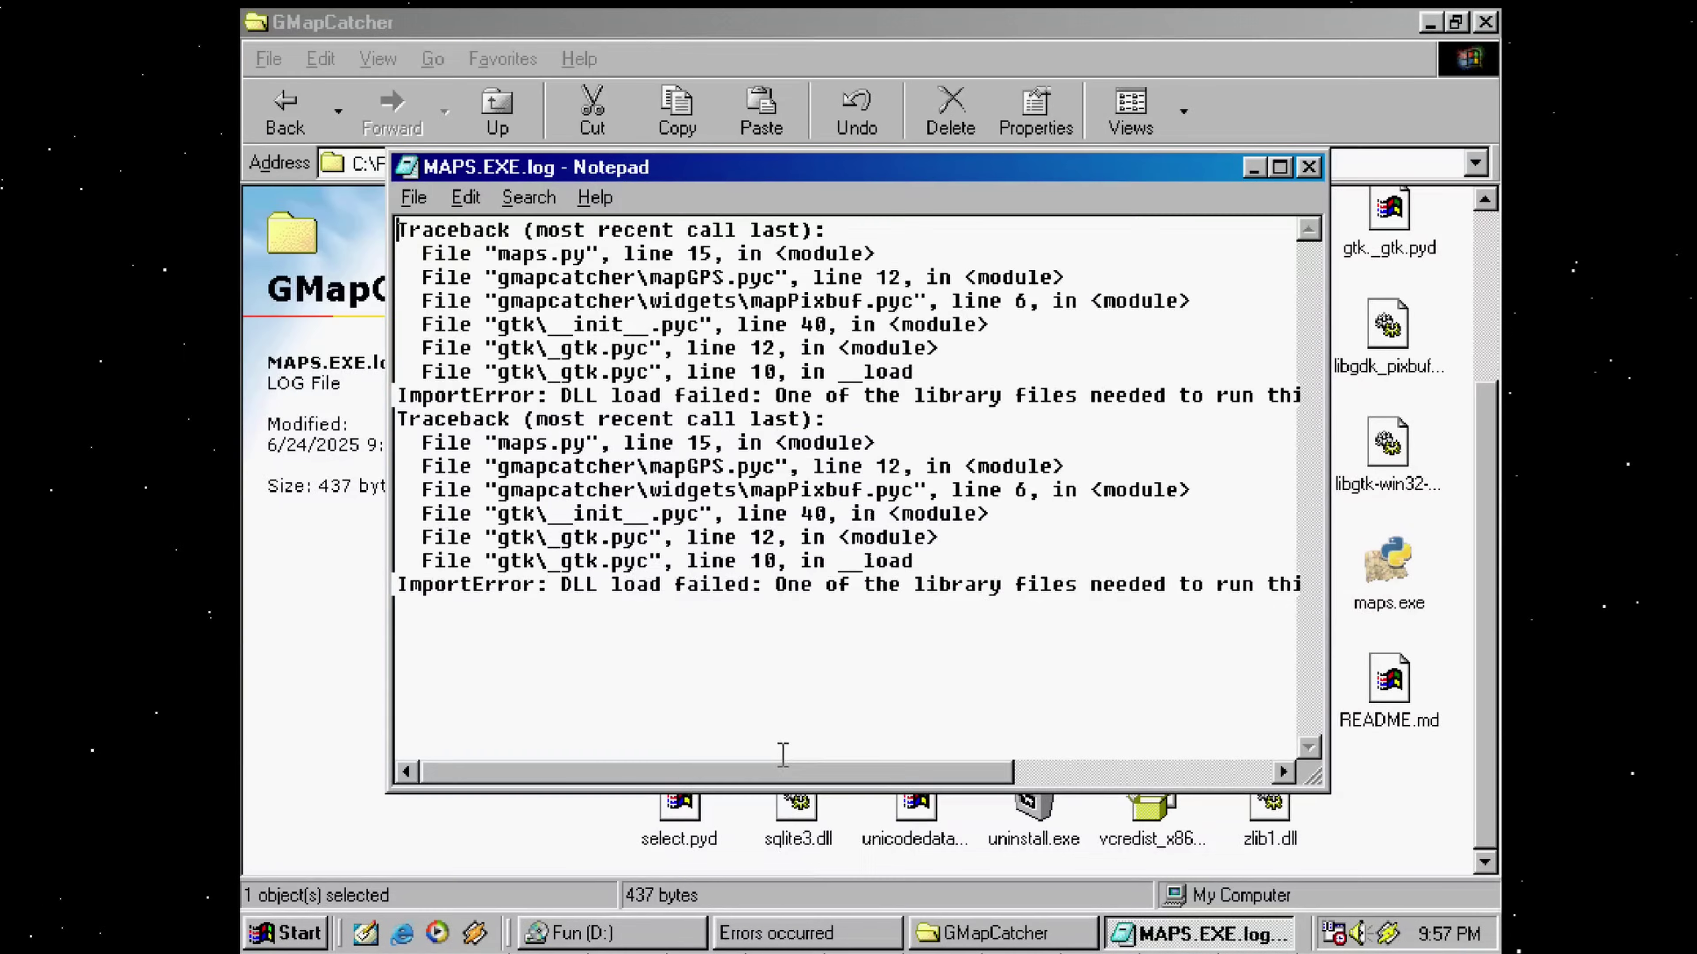
pyautogui.moveTo(783, 770); pyautogui.dragTo(1101, 770)
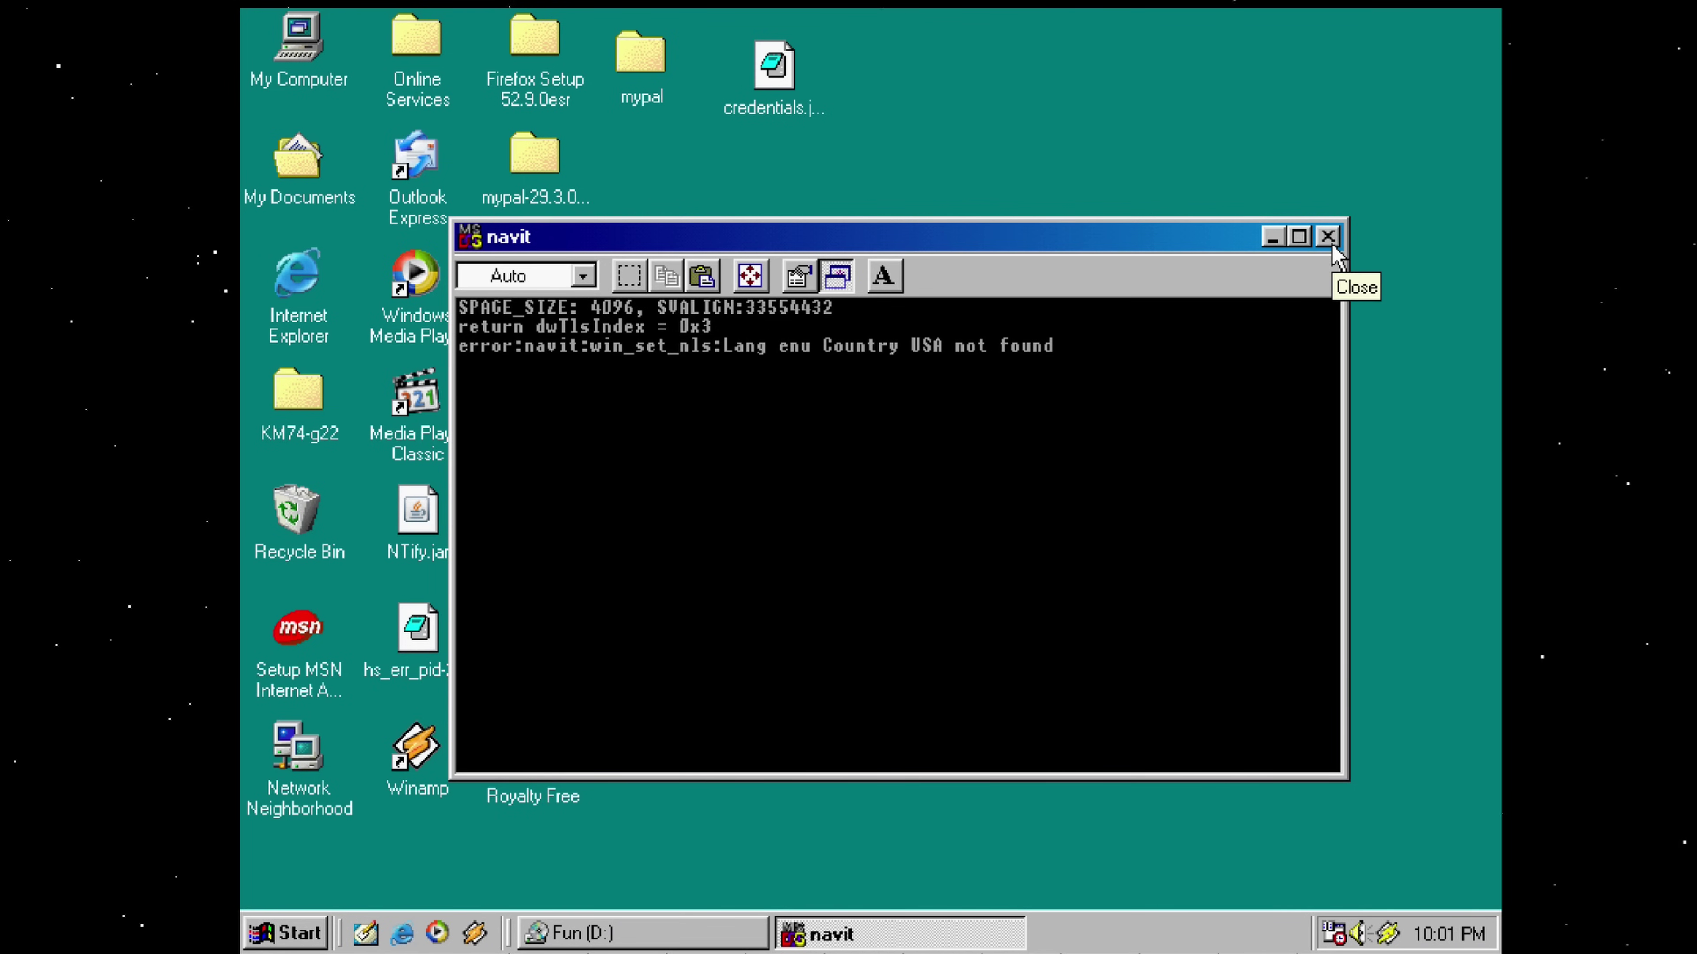
# - Close the navit window and confirm ending the unresponsive program
pyautogui.click(1332, 246)
pyautogui.click(828, 595)
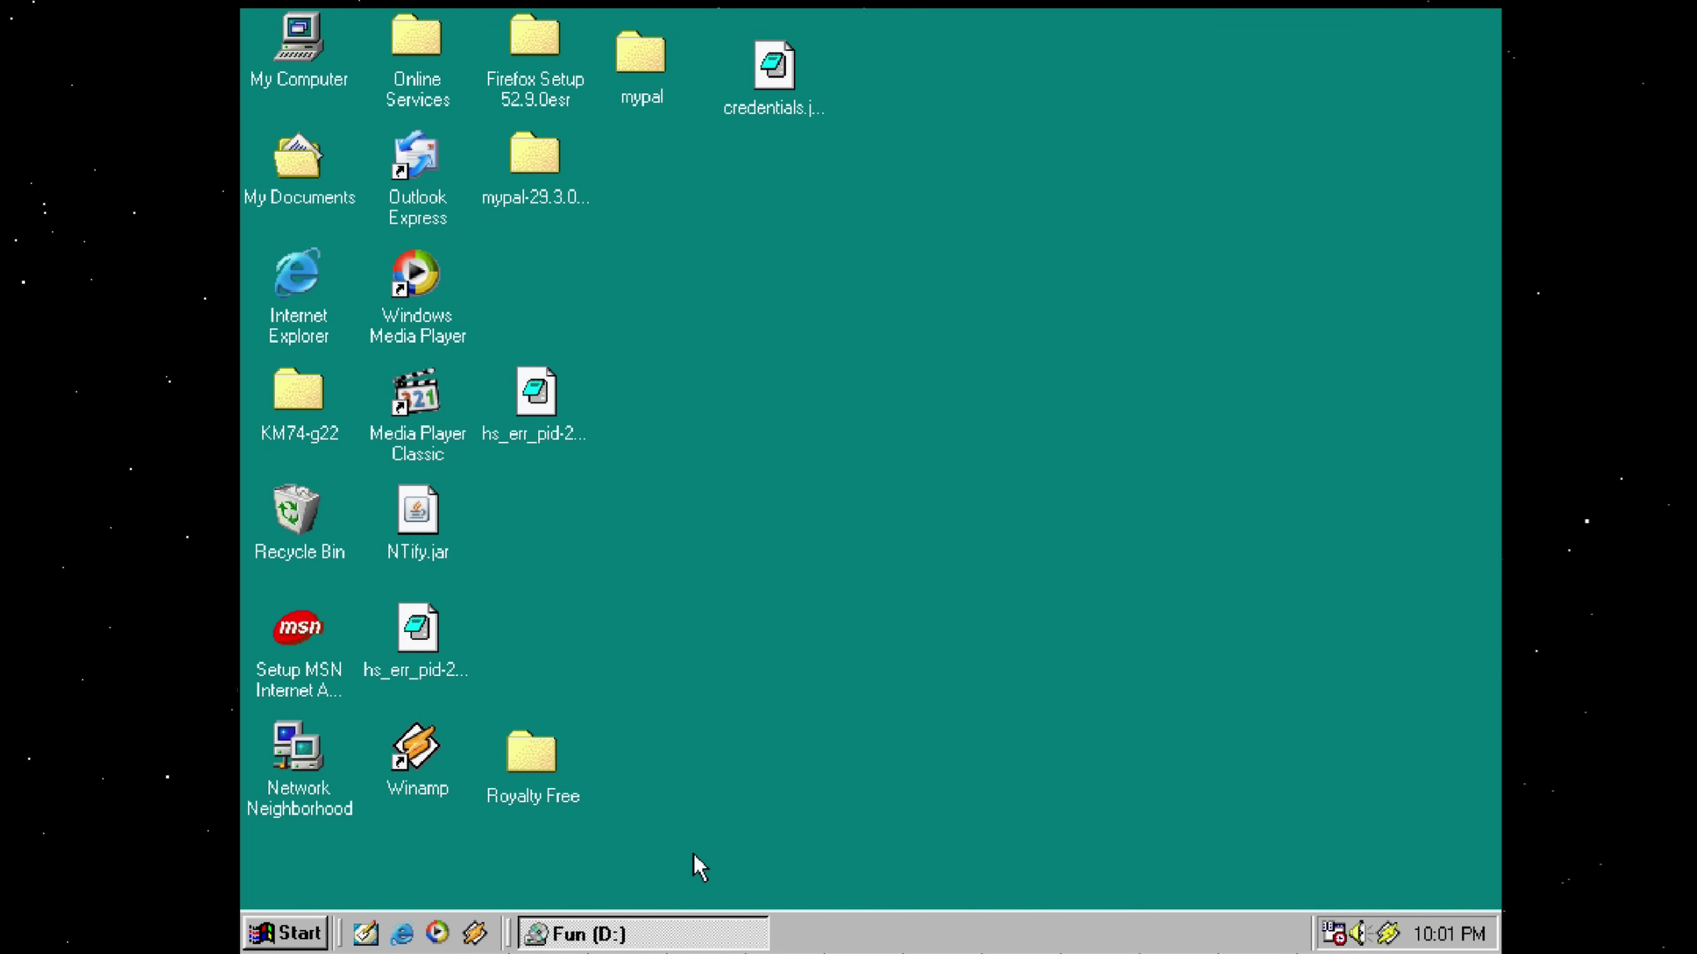
pyautogui.click(694, 866)
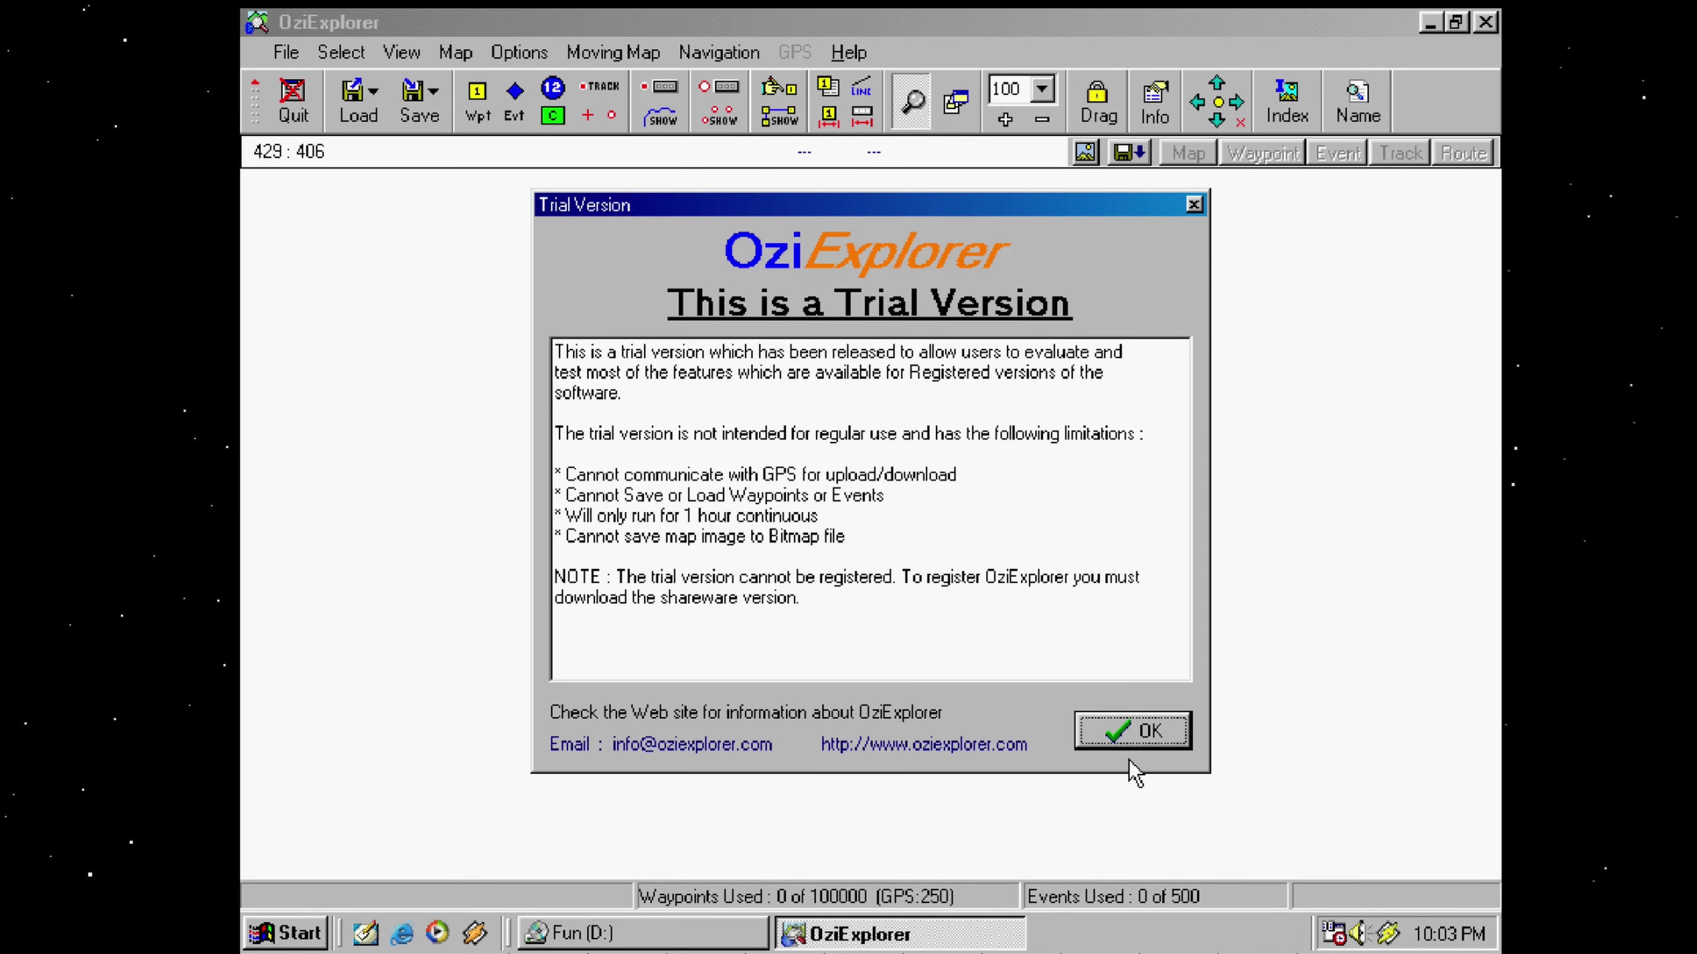
# - Dismiss OziExplorer's trial notice, pan the Austin map north-east, and close the OSM control
pyautogui.click(1138, 731)
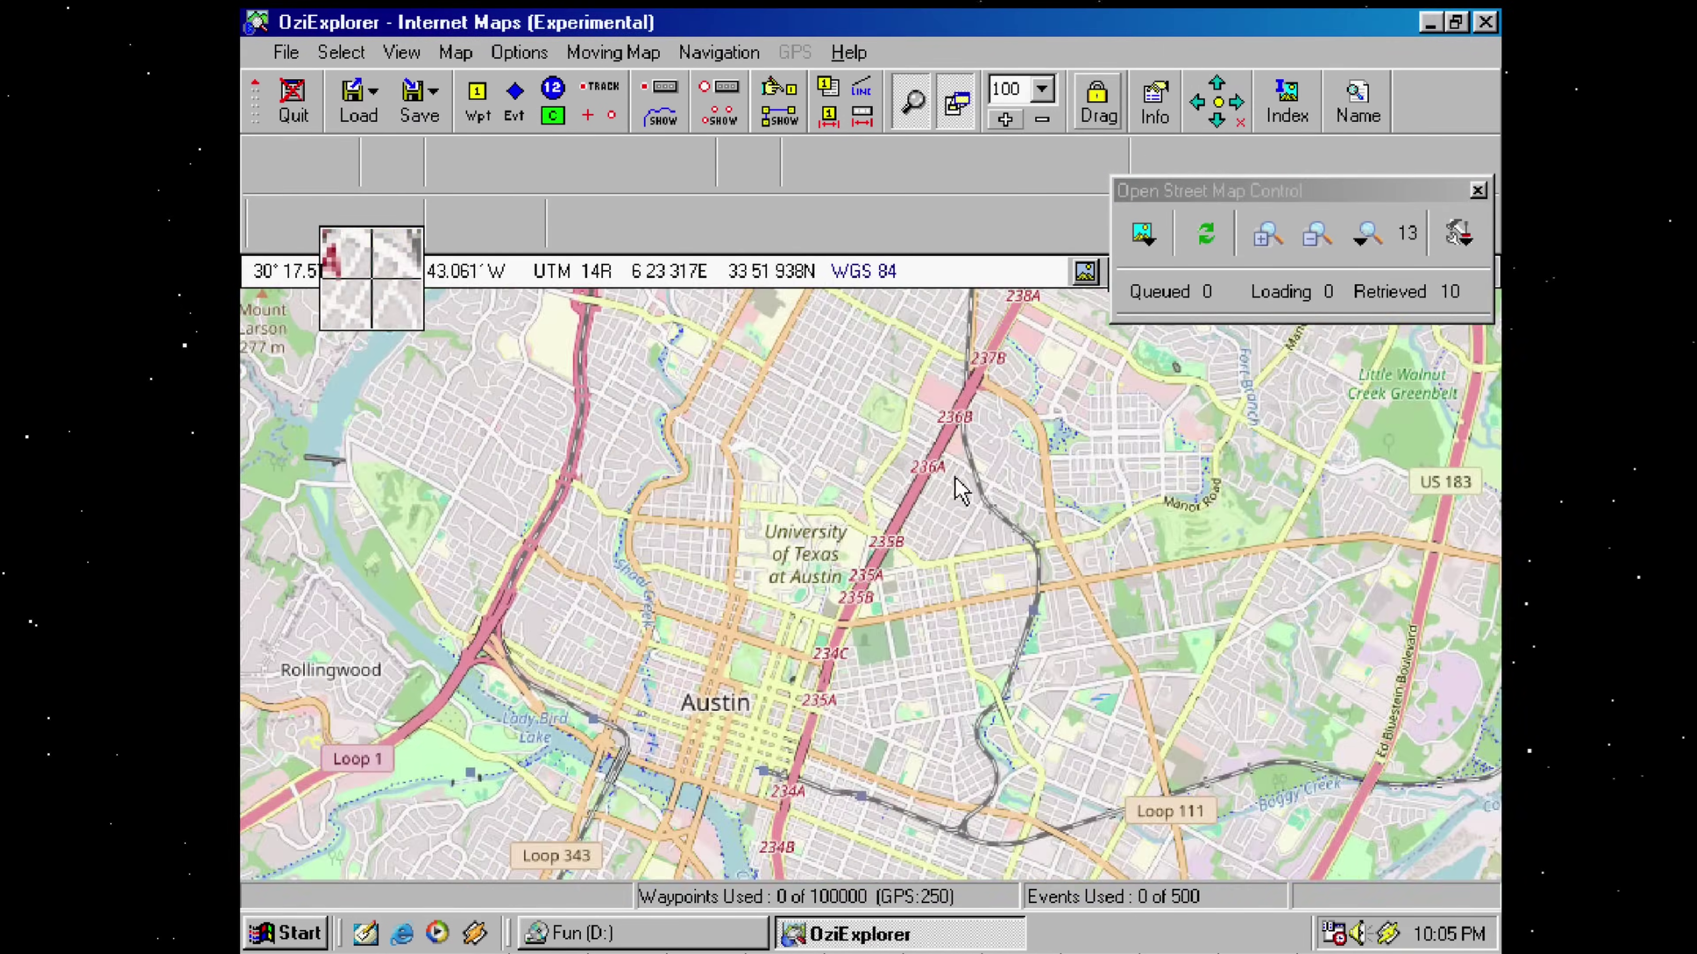
pyautogui.moveTo(959, 491)
pyautogui.mouseDown()
pyautogui.moveTo(795, 618)
pyautogui.moveTo(701, 534)
pyautogui.moveTo(936, 560)
pyautogui.moveTo(749, 528)
pyautogui.moveTo(978, 318)
pyautogui.moveTo(1045, 379)
pyautogui.moveTo(1064, 777)
pyautogui.moveTo(1185, 623)
pyautogui.mouseUp()
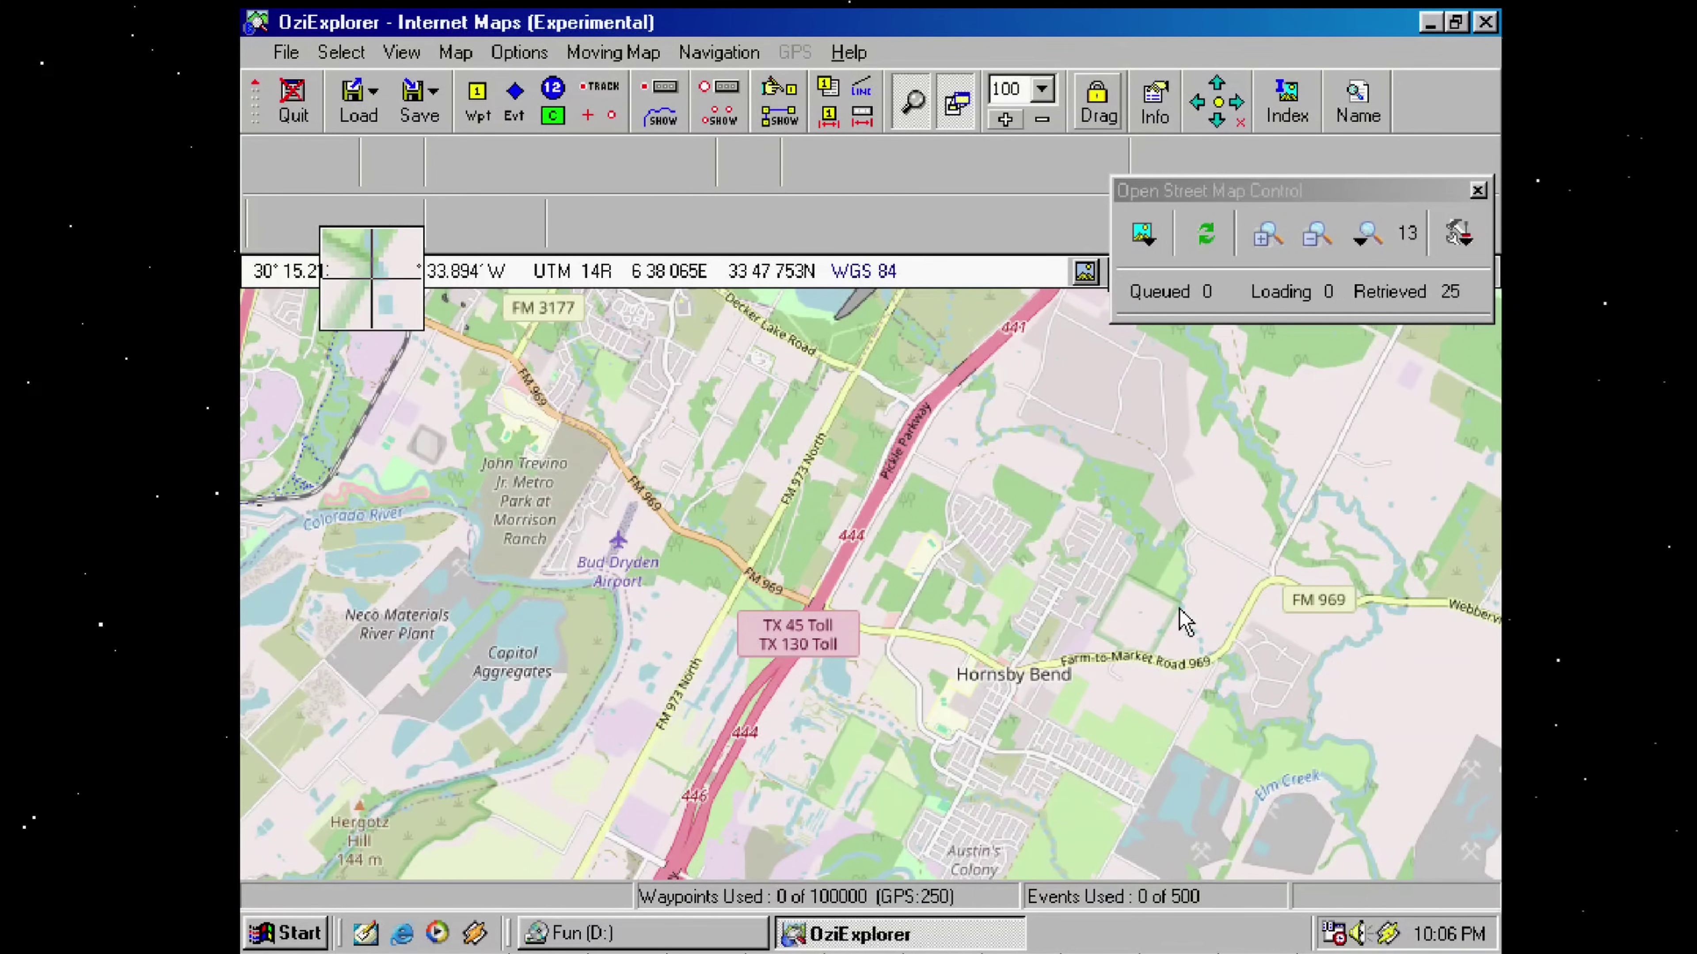
pyautogui.click(1484, 24)
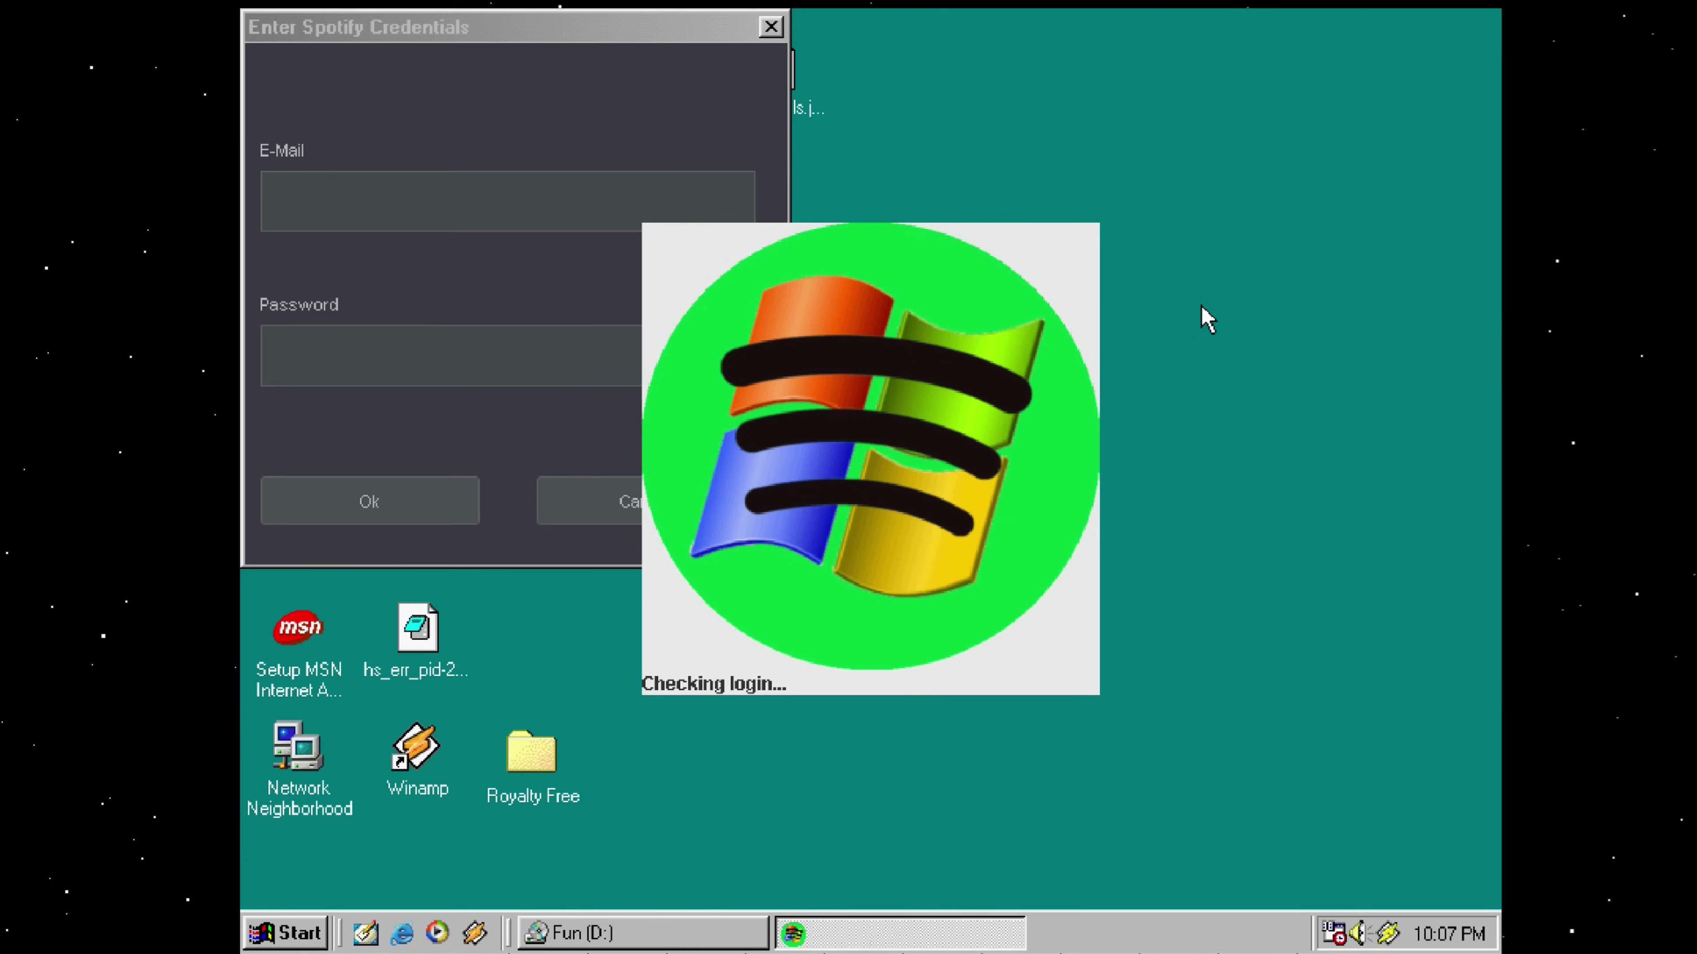
# - Enter the Spotify account e-mail and password and submit the login
pyautogui.press('Tab')
pyautogui.press('Return')
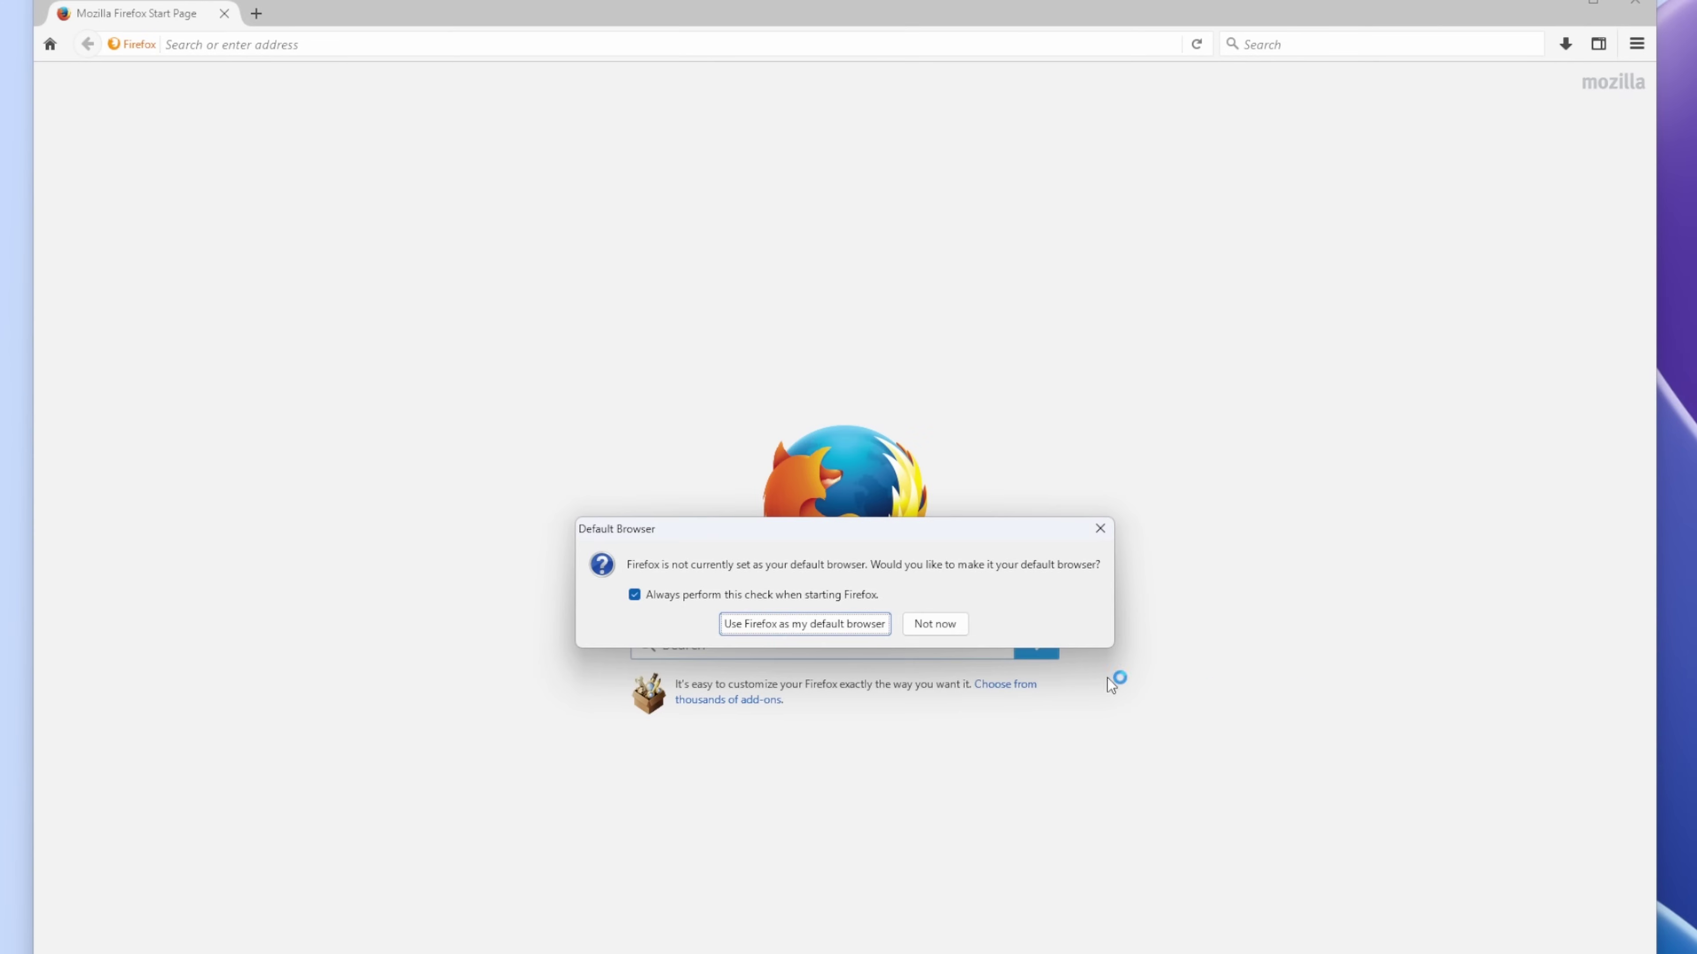
# - Dismiss the default-browser prompt and show About Firefox from the menu's Help section
pyautogui.press('Escape')
pyautogui.click(1636, 44)
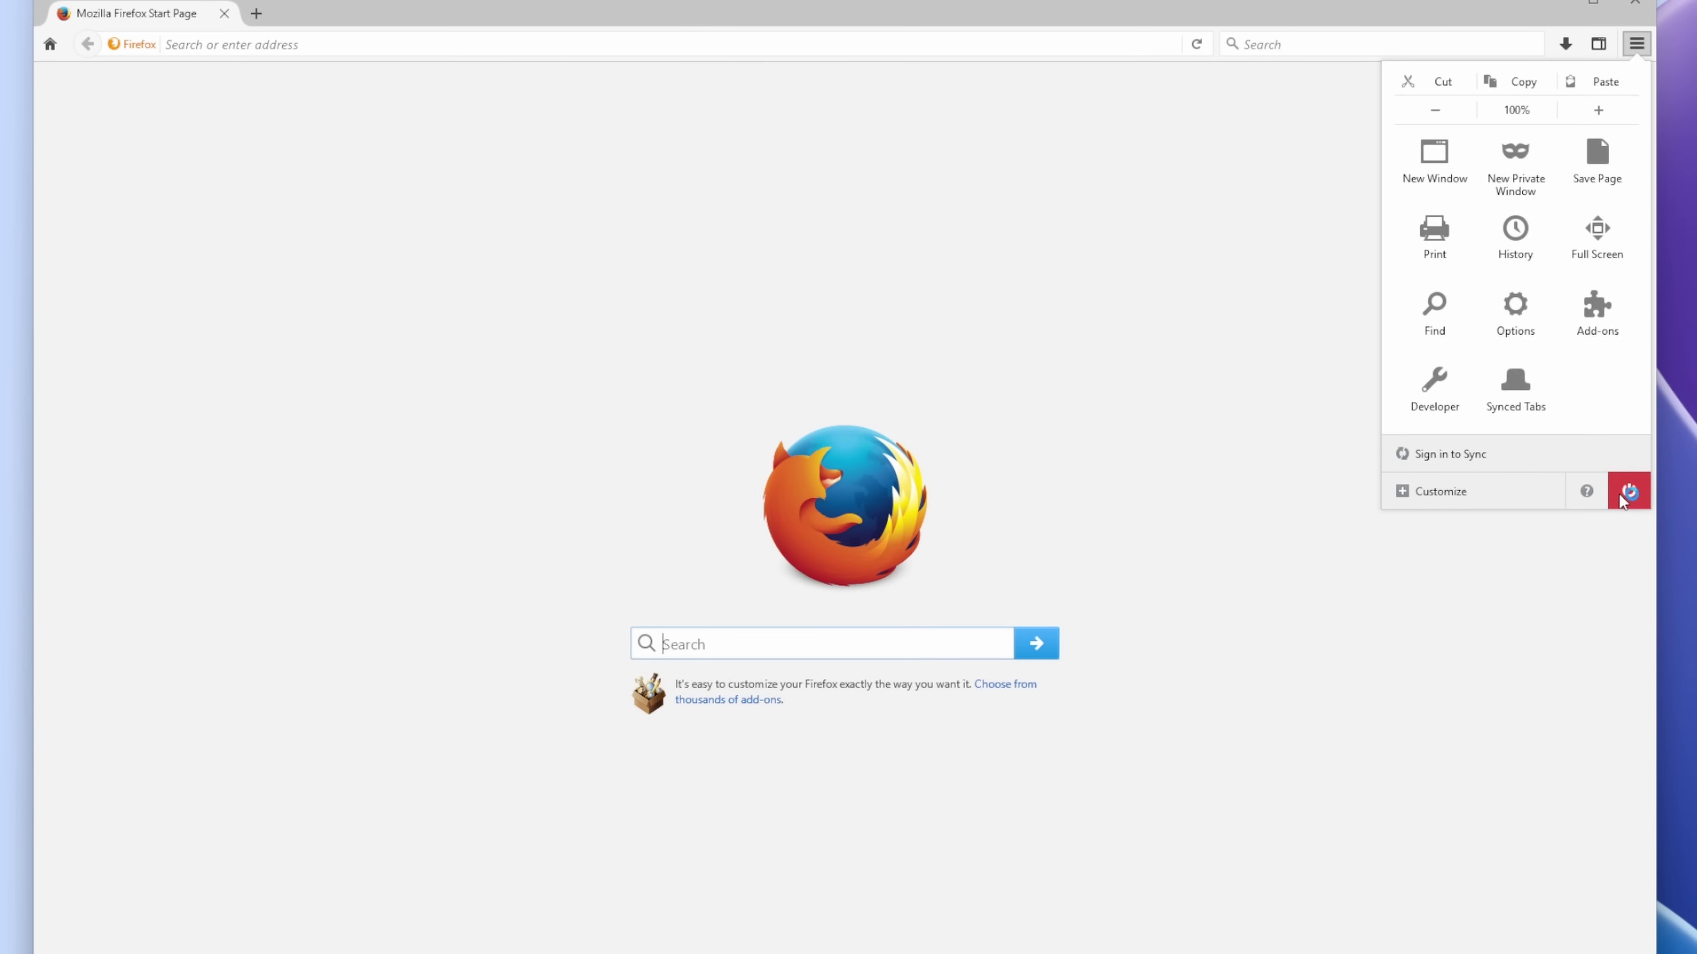
pyautogui.click(1588, 491)
pyautogui.click(1503, 301)
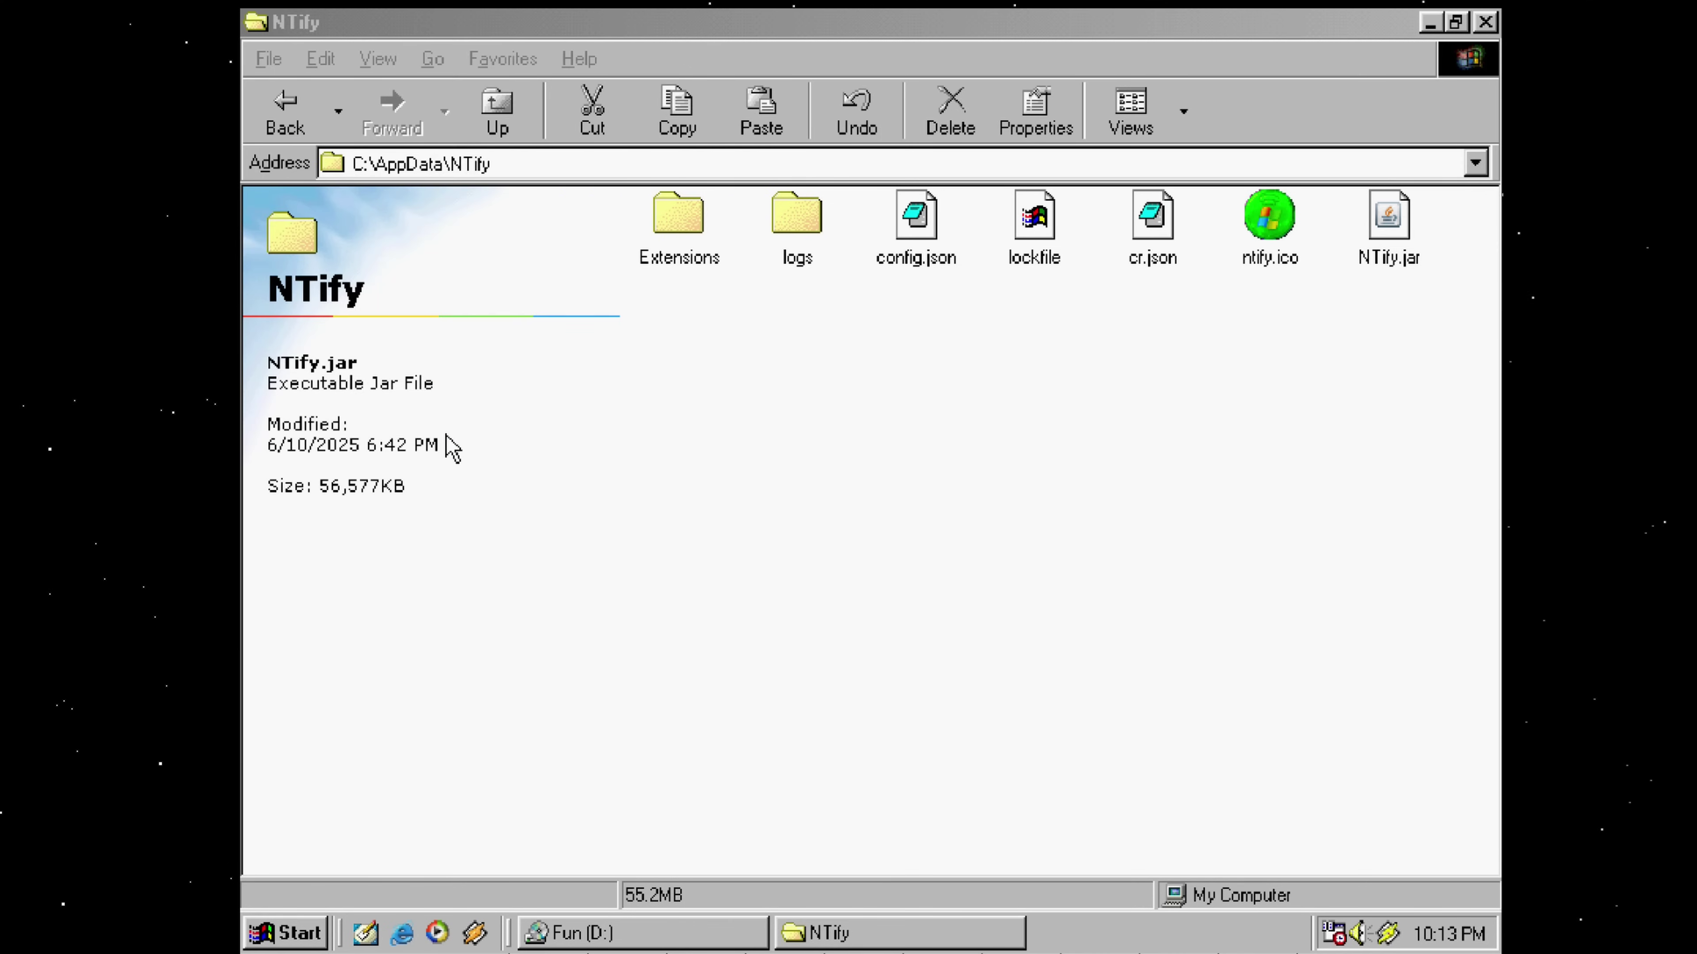
# - Open the hs_err_pid crash log, then sign in by copied login URL using credentials.json
pyautogui.doubleClick(680, 334)
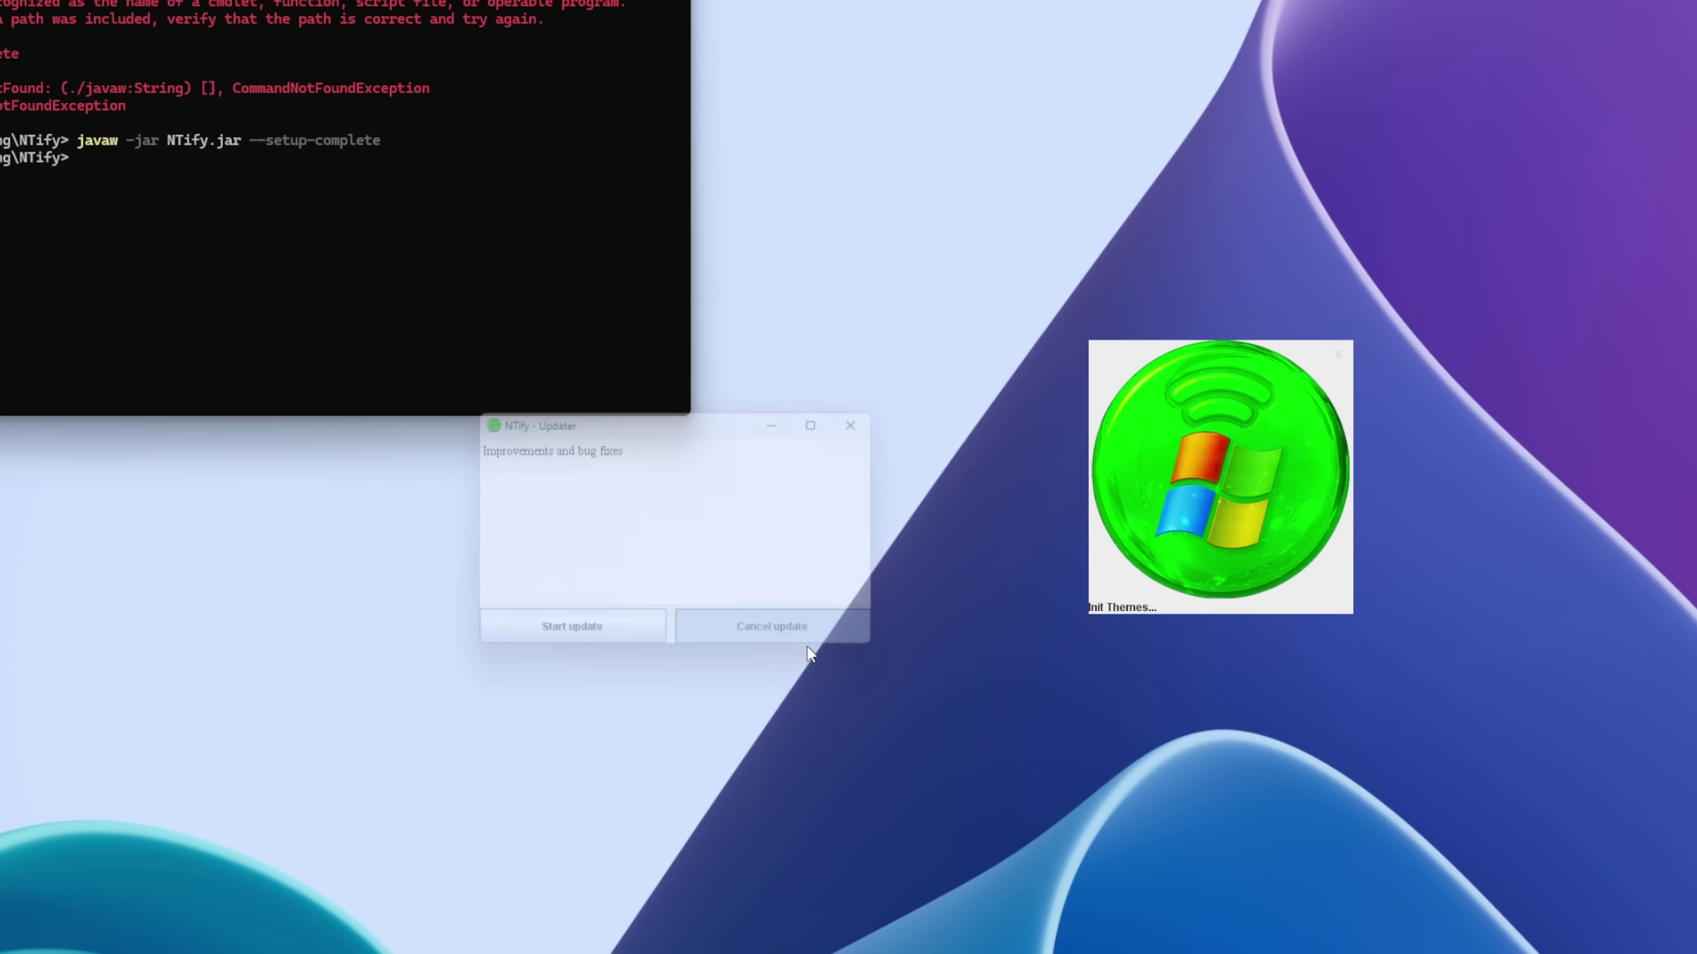
pyautogui.click(558, 331)
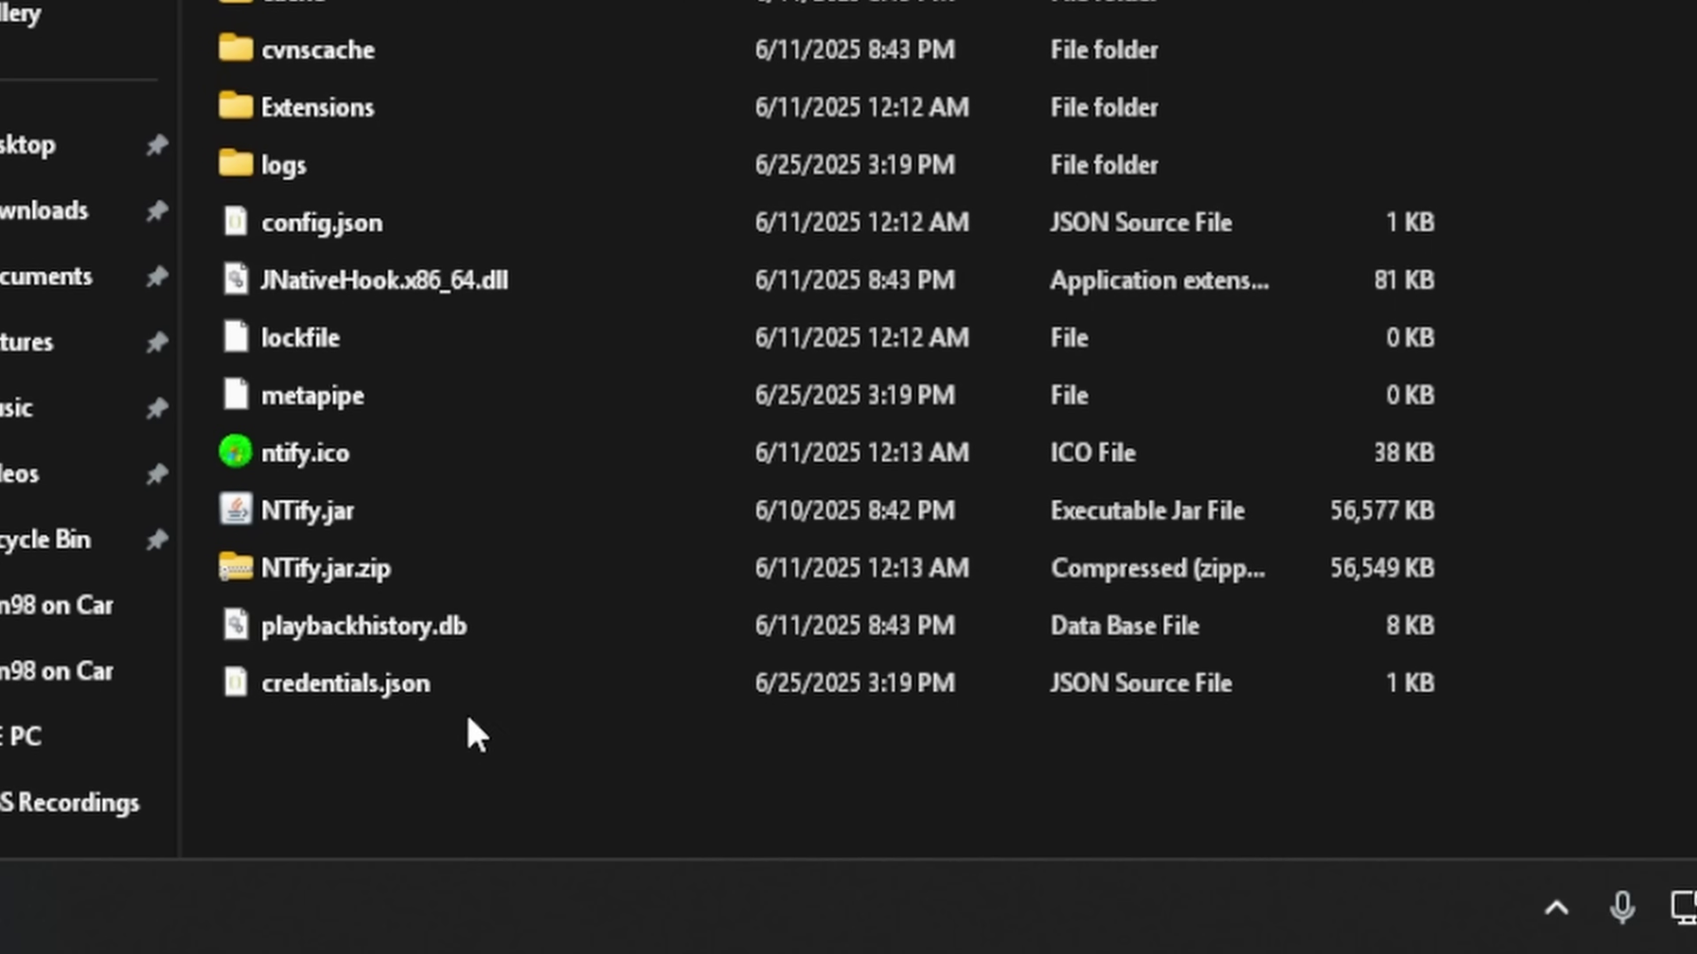
pyautogui.click(467, 685)
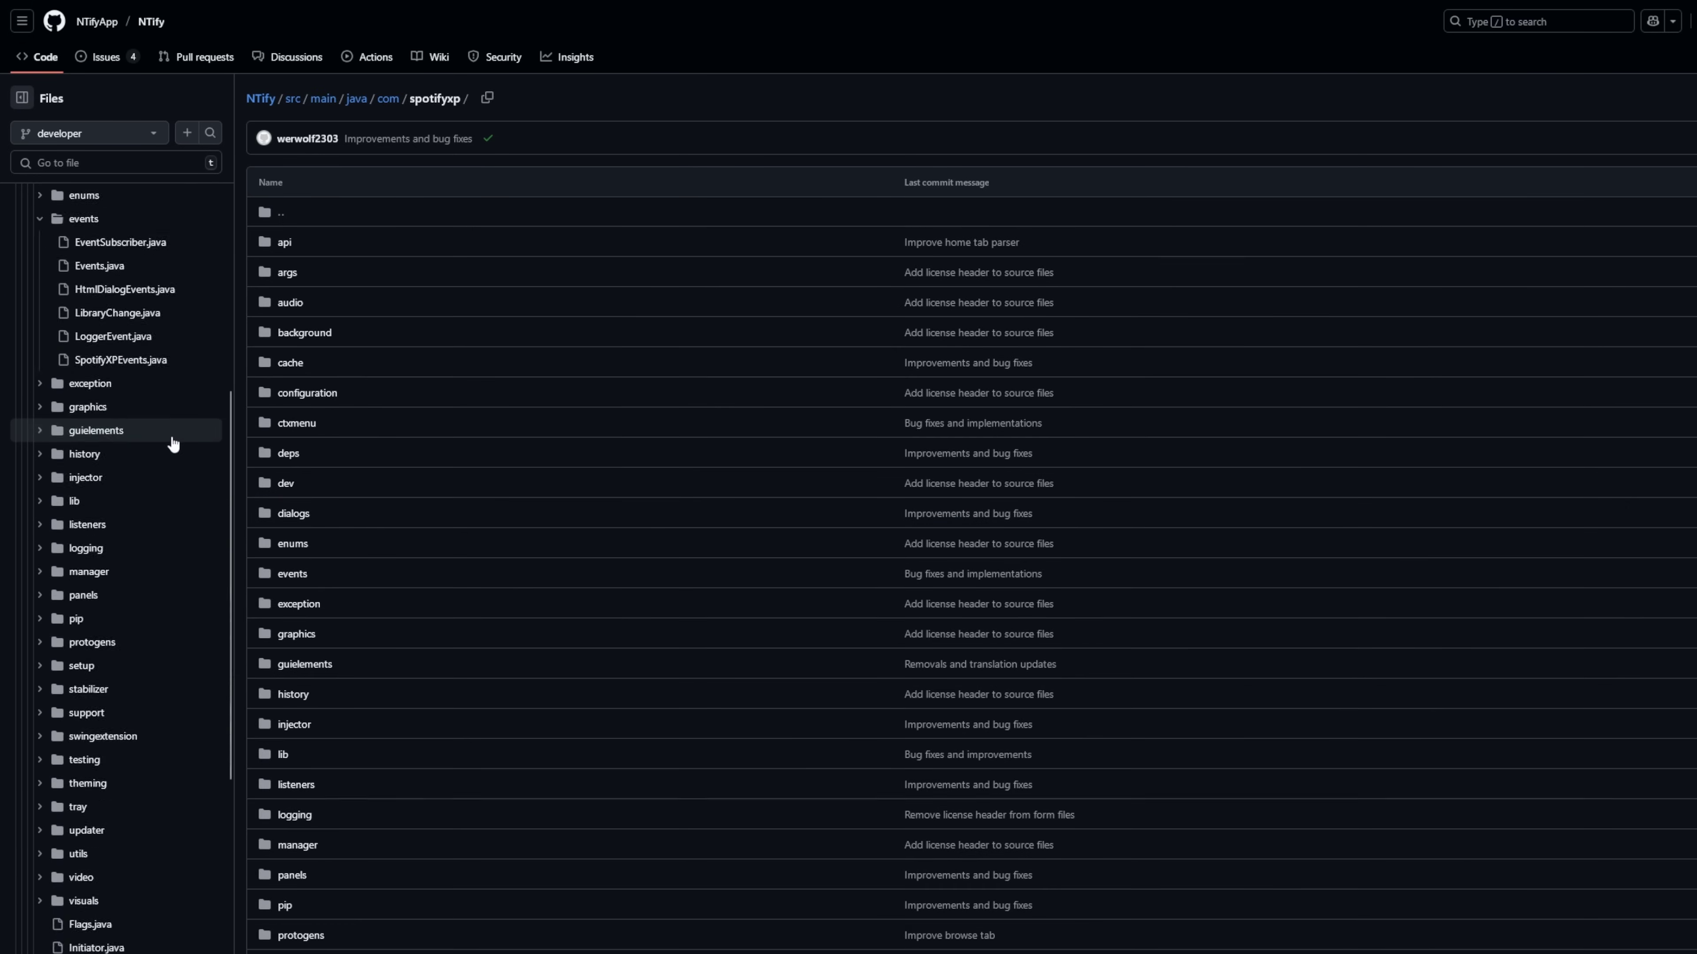
# - Expand the exception source folder and open ExceptionDialog.java
pyautogui.scroll(-3, 163, 629)
pyautogui.scroll(4, 49, 461)
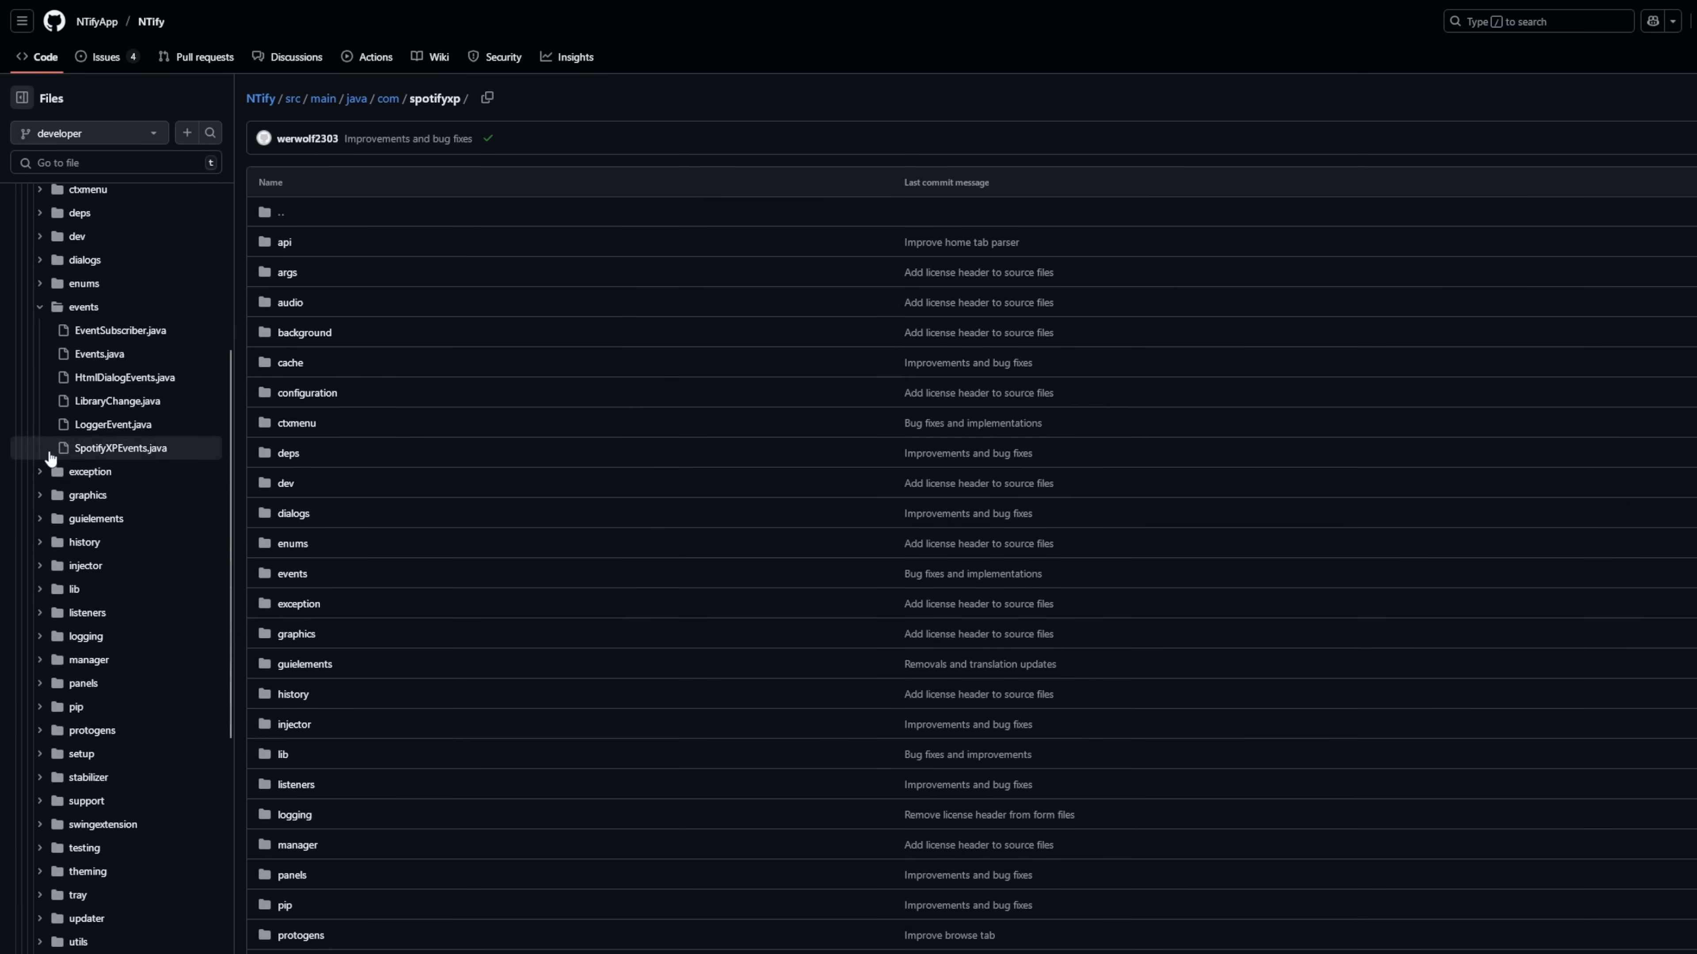
pyautogui.click(39, 466)
pyautogui.click(120, 490)
# - Find PlayerUtils.java in the repo and locate its return null; line
pyautogui.scroll(-3, 527, 472)
pyautogui.write('/PlayerUtils')
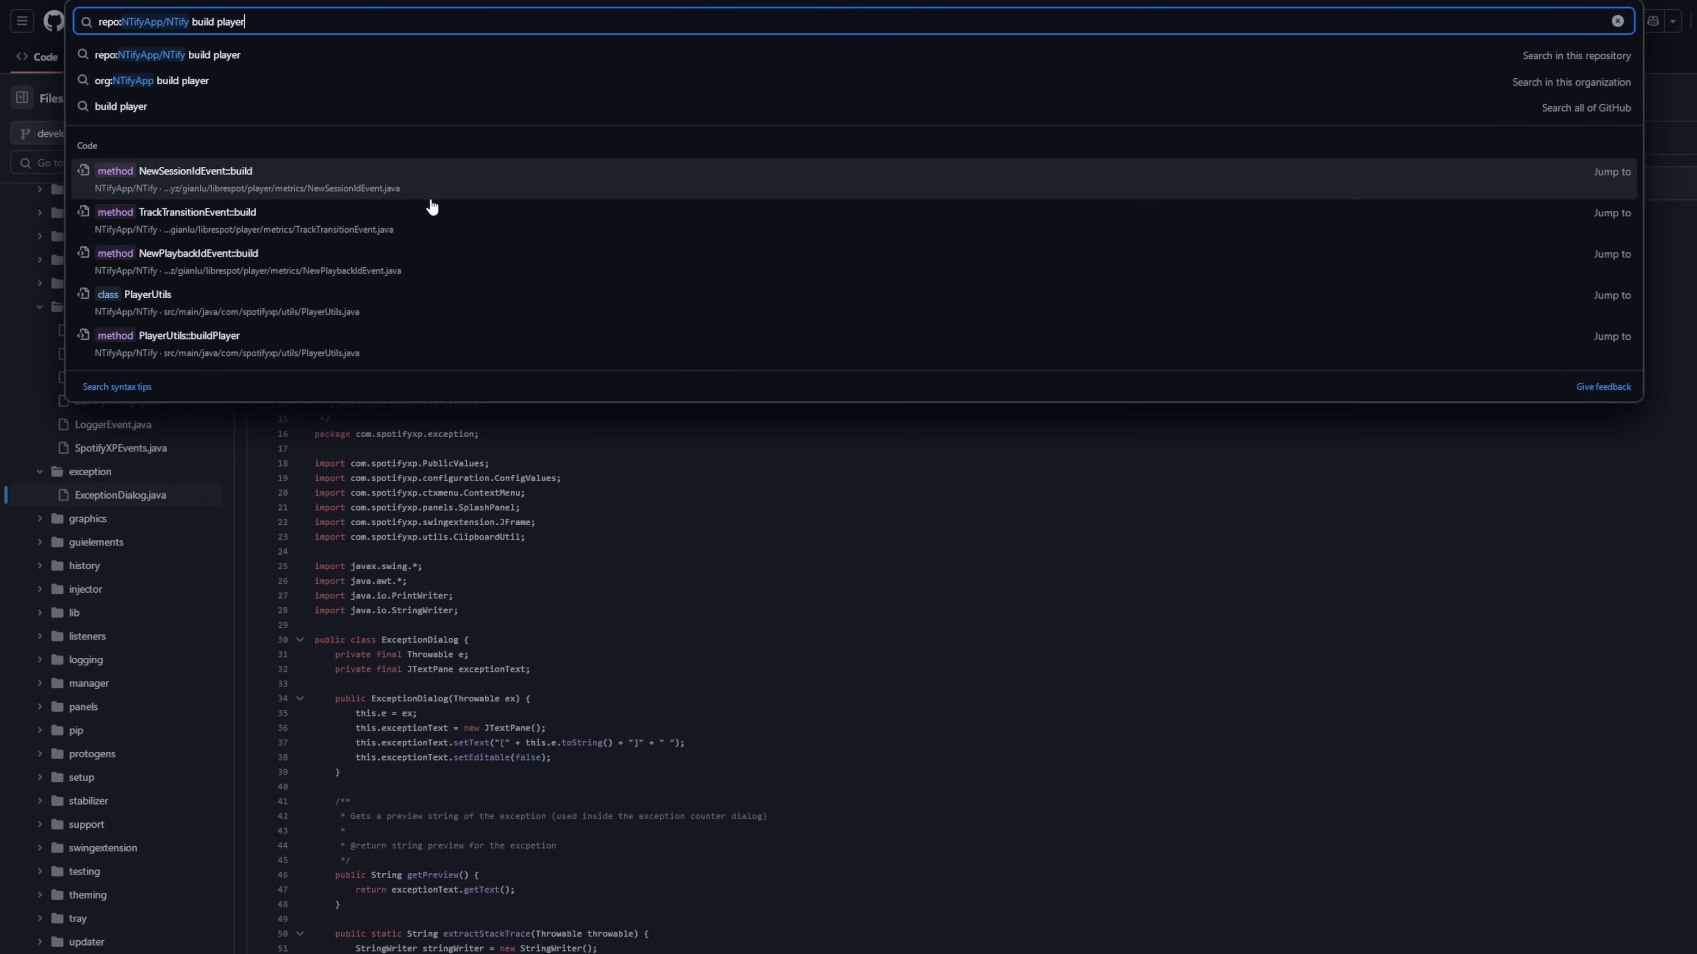
pyautogui.click(428, 208)
pyautogui.scroll(-2, 843, 498)
pyautogui.click(504, 651)
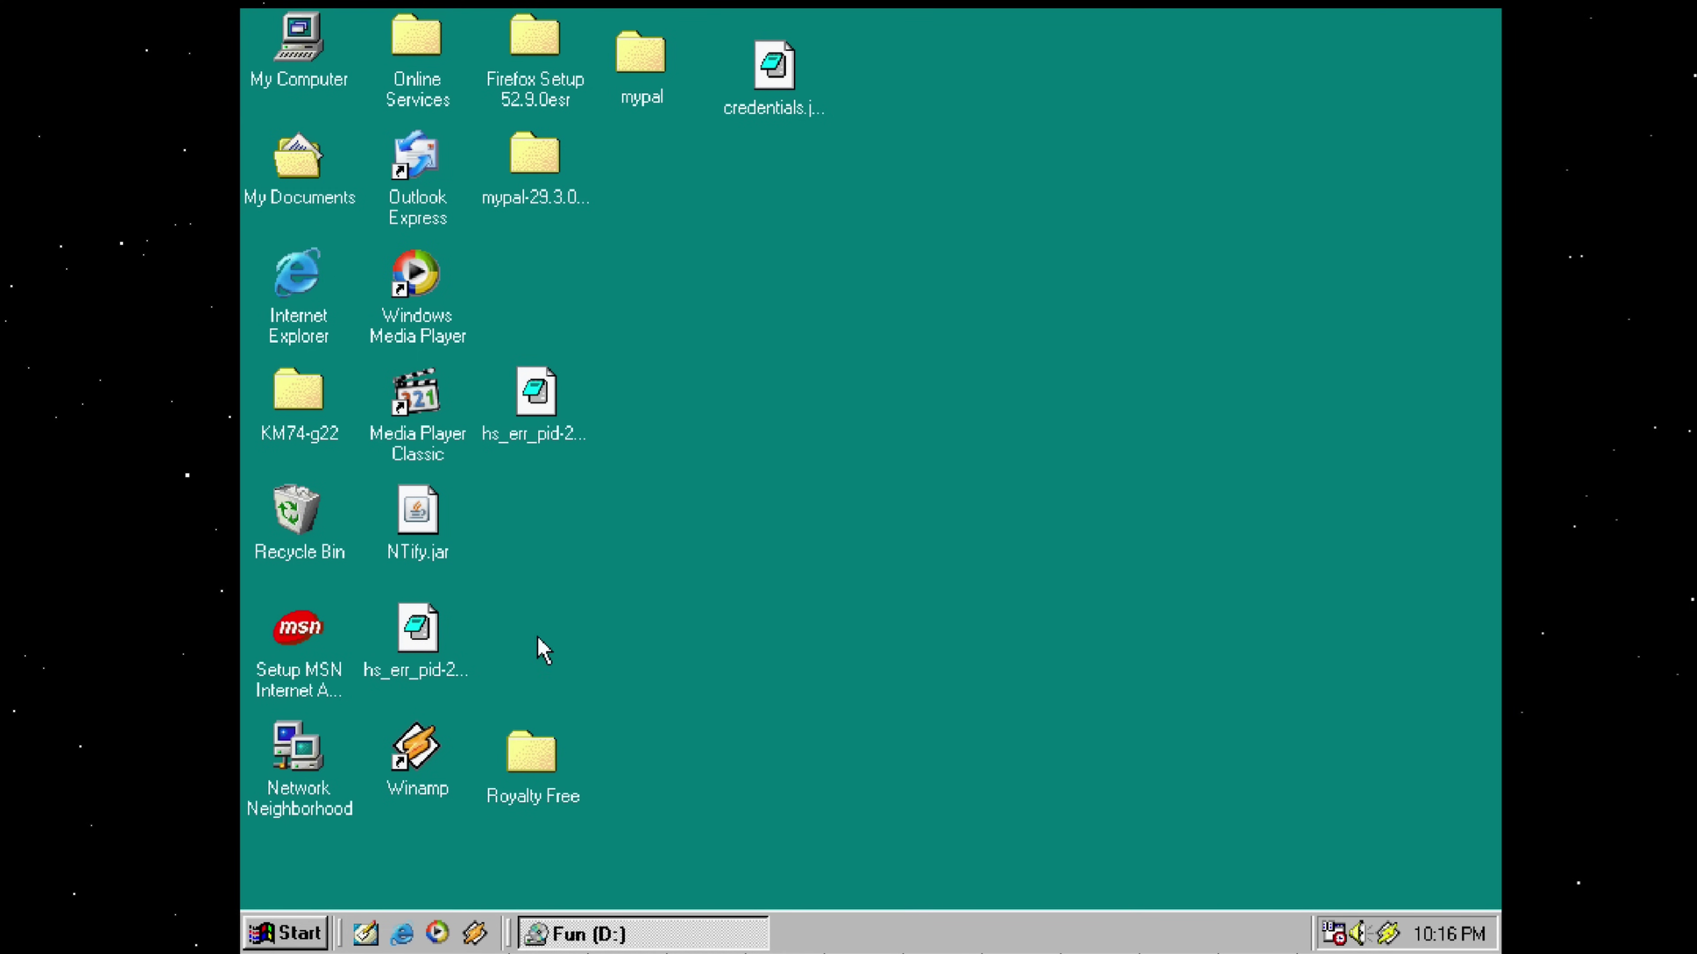
# - Open the Royalty Free folder on the Windows 98 desktop to show its five mp3 files
pyautogui.doubleClick(533, 758)
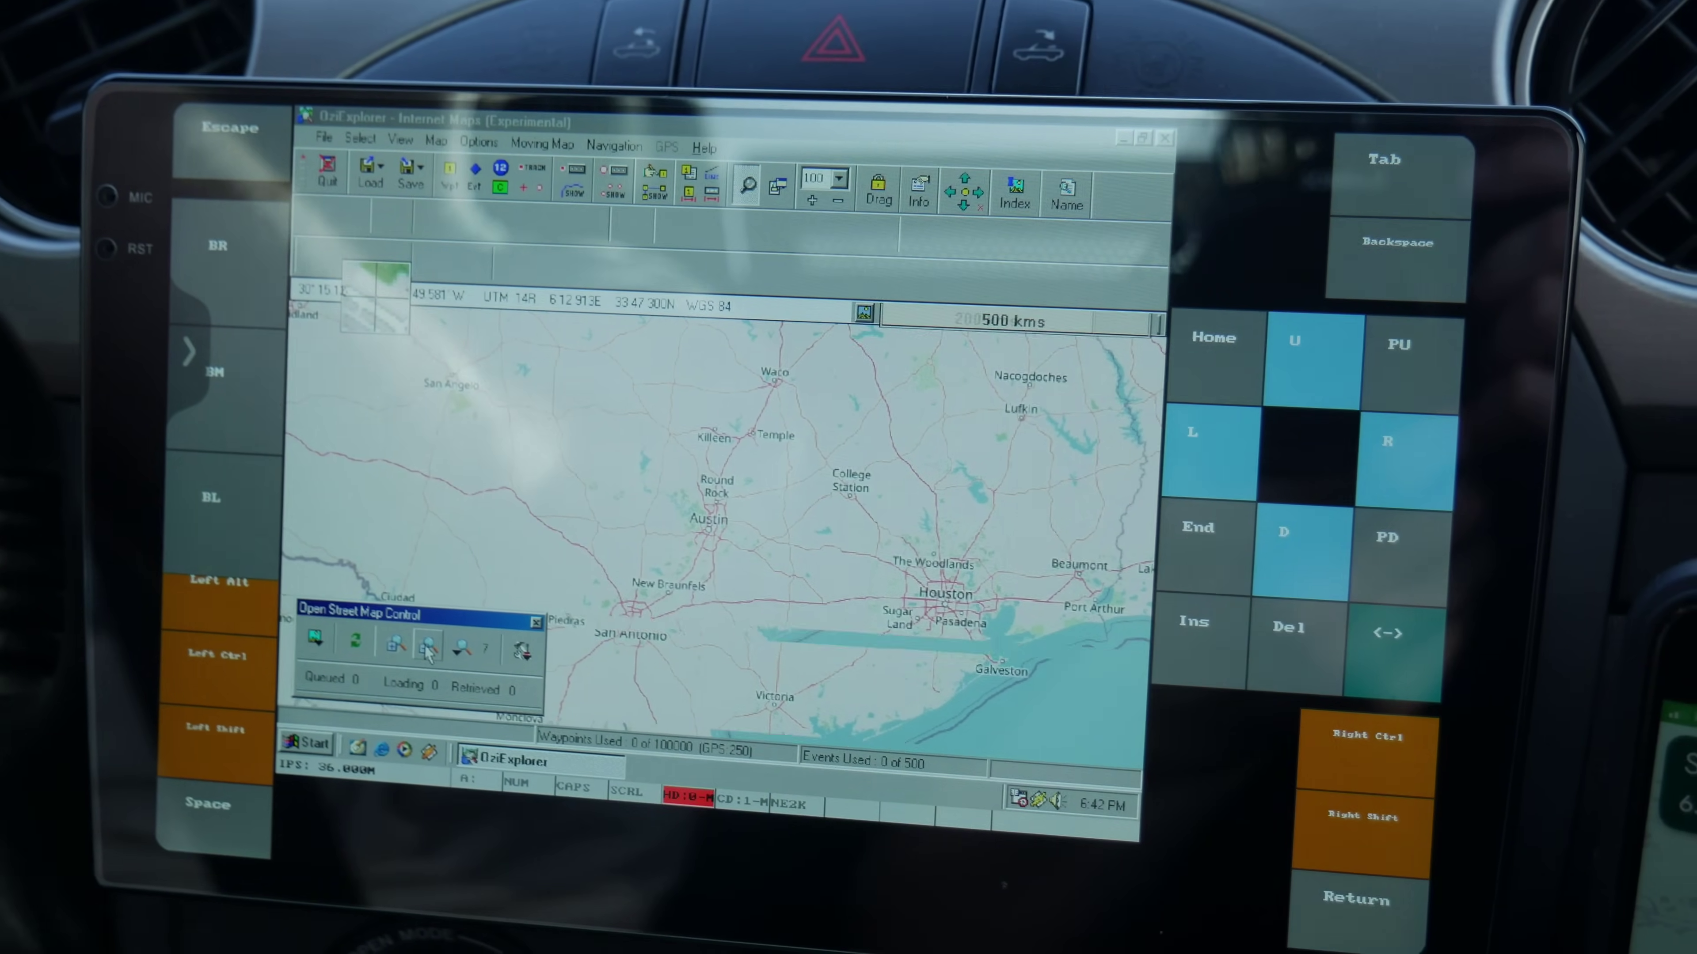
# - Zoom the map out to a 500 km scale, then to the whole US and Mexico, and beyond
pyautogui.click(449, 619)
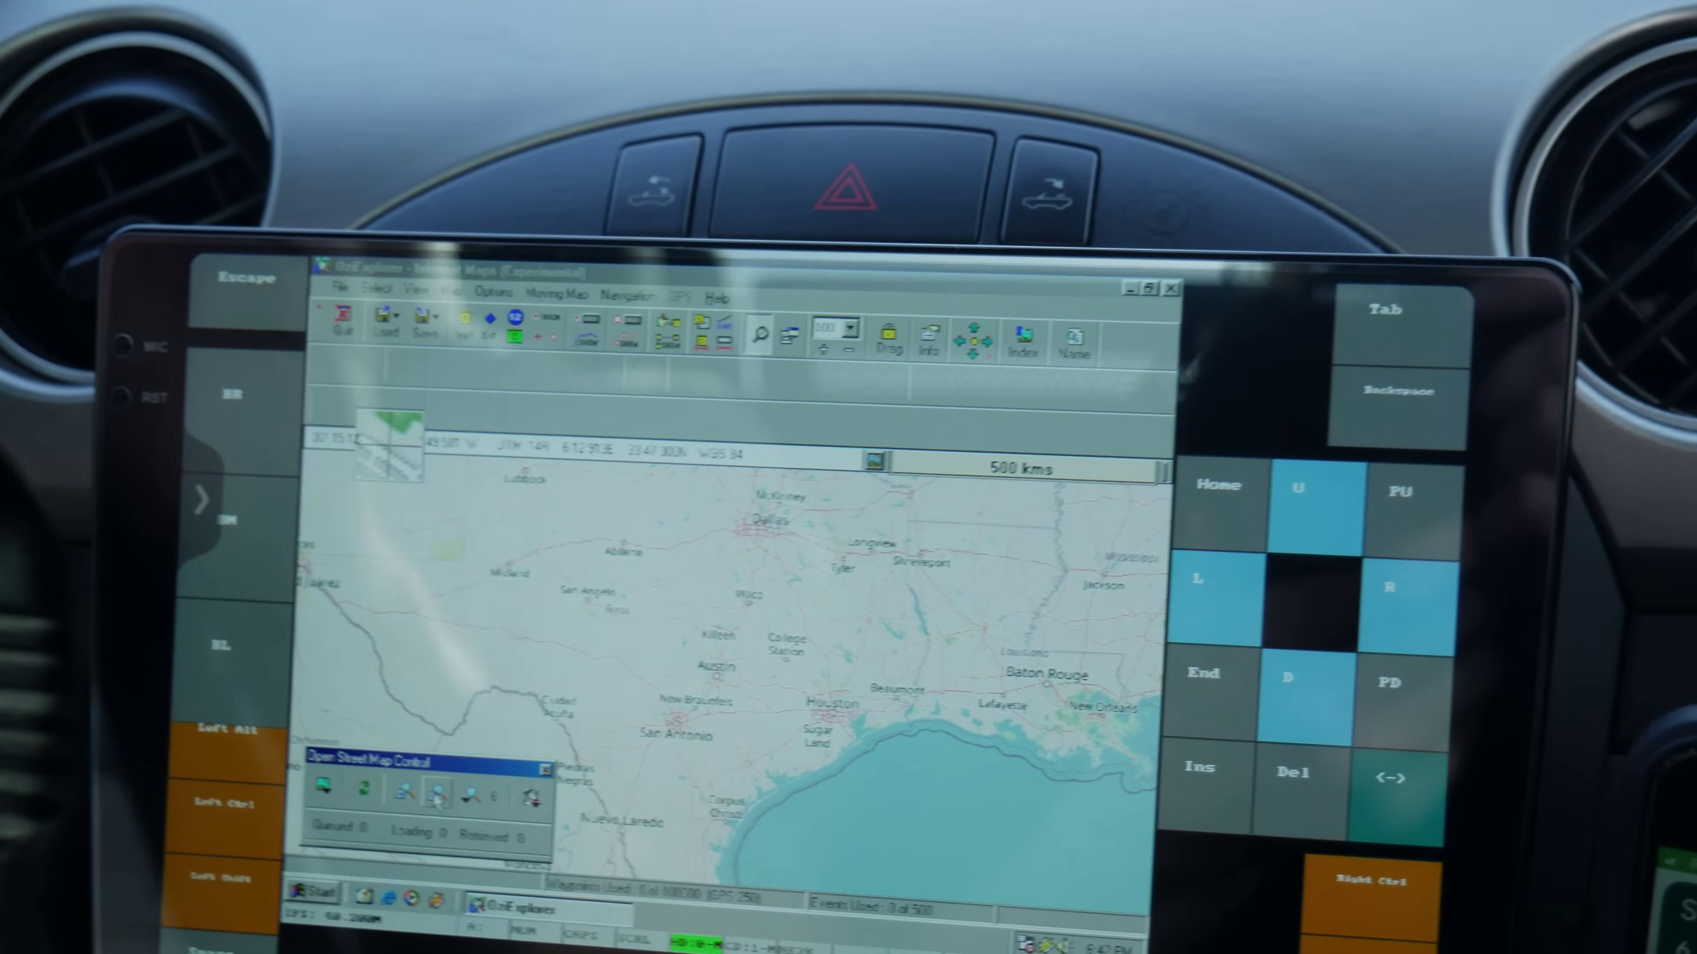
pyautogui.click(429, 730)
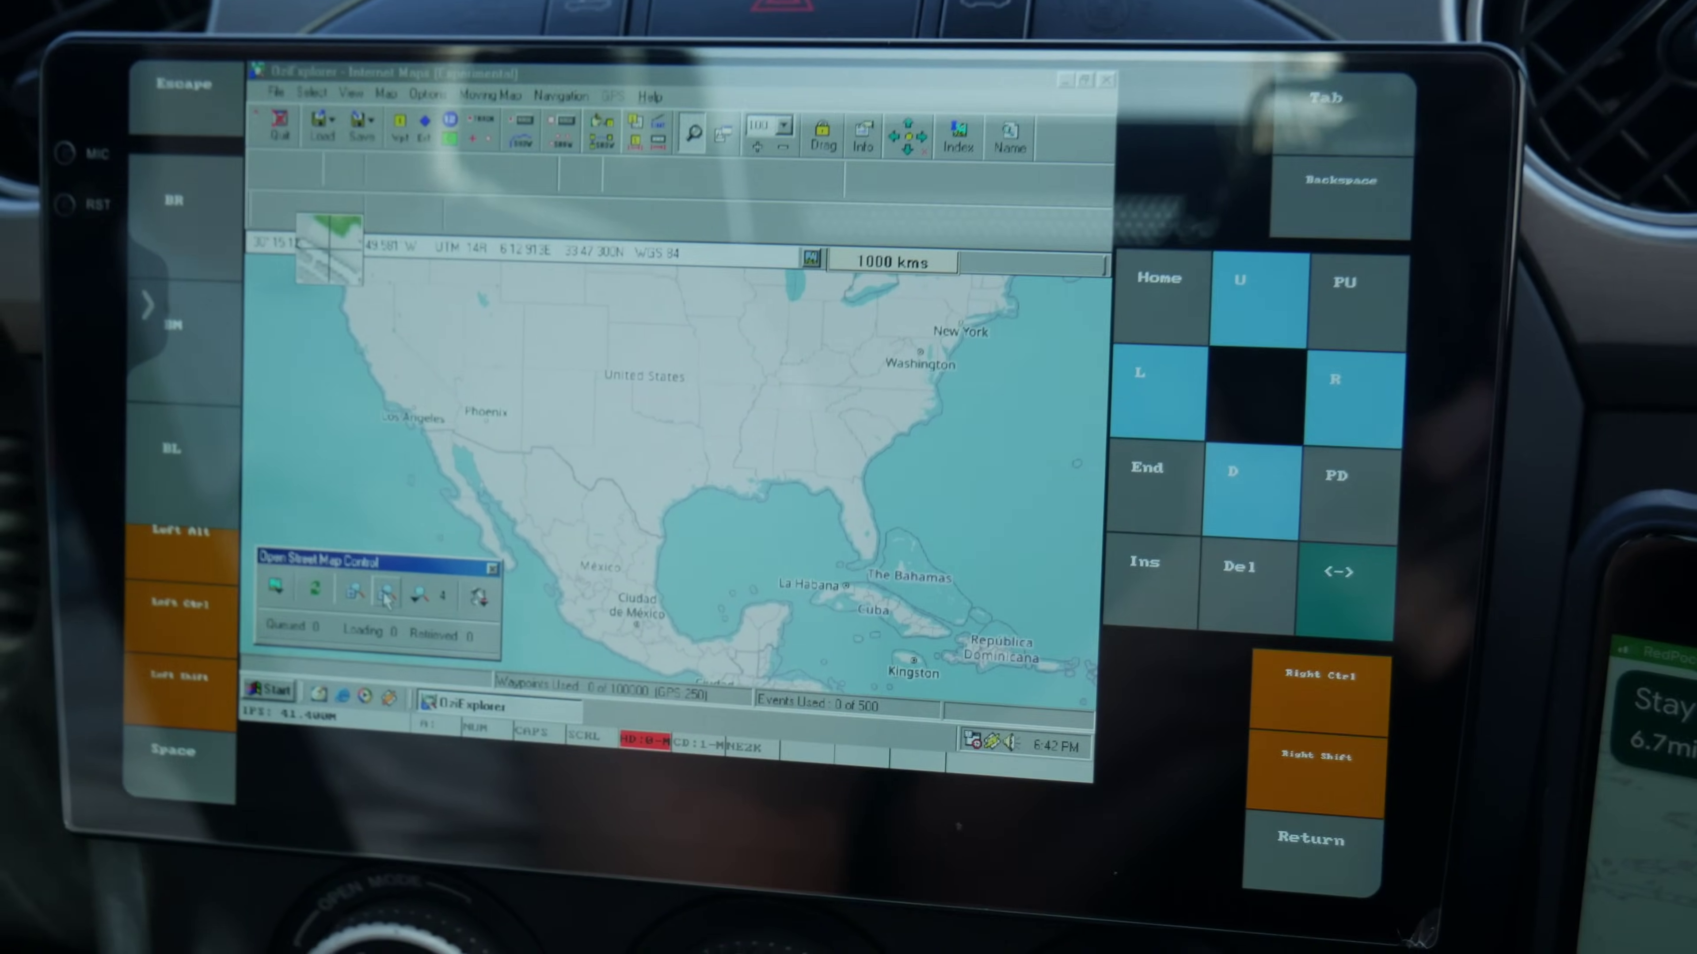
pyautogui.click(400, 565)
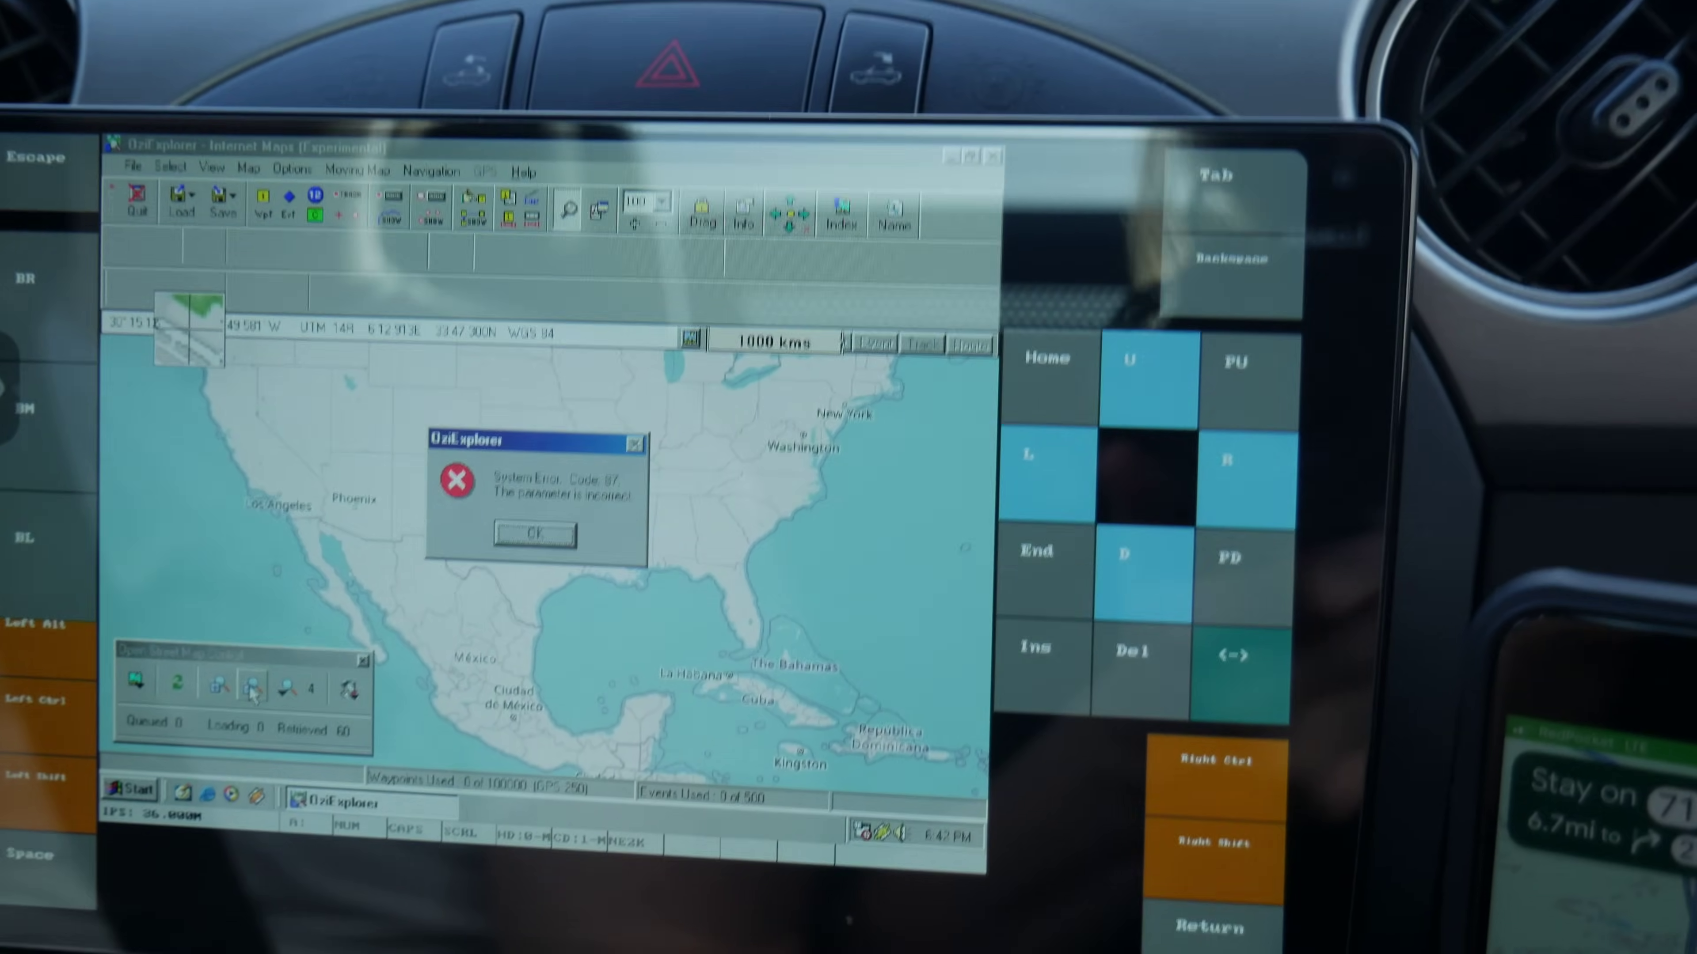